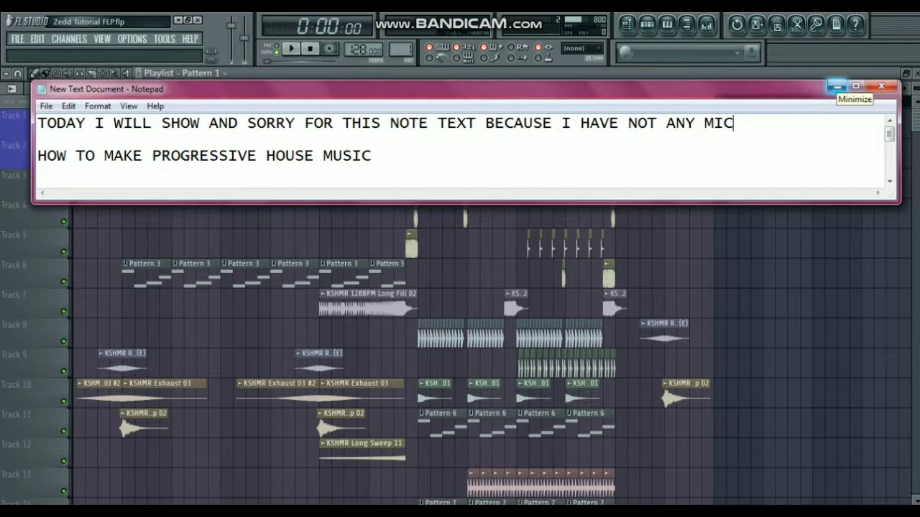
Dismiss the Notepad note, play Pattern 1 in the channel rack, and view the reFX Nexus melody in the piano roll.
{"action": "left_click", "coordinate": [835, 85]}
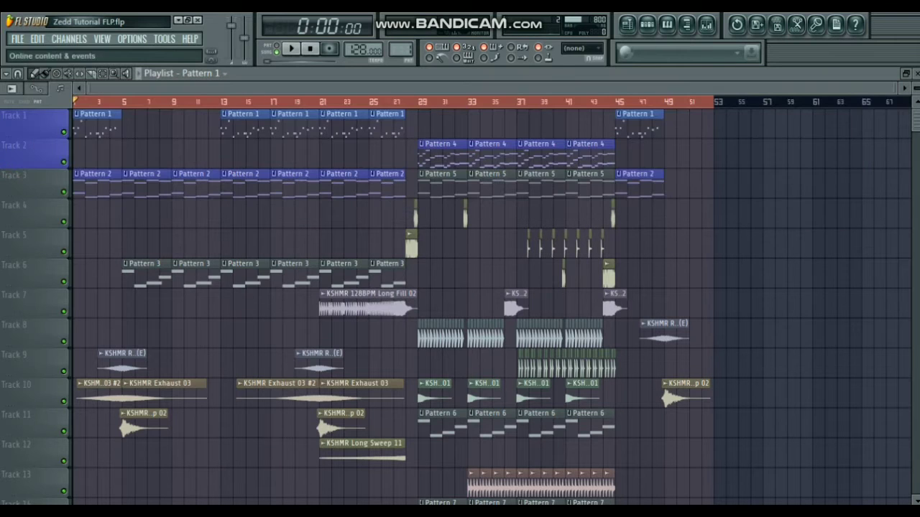
{"action": "left_click", "coordinate": [646, 25]}
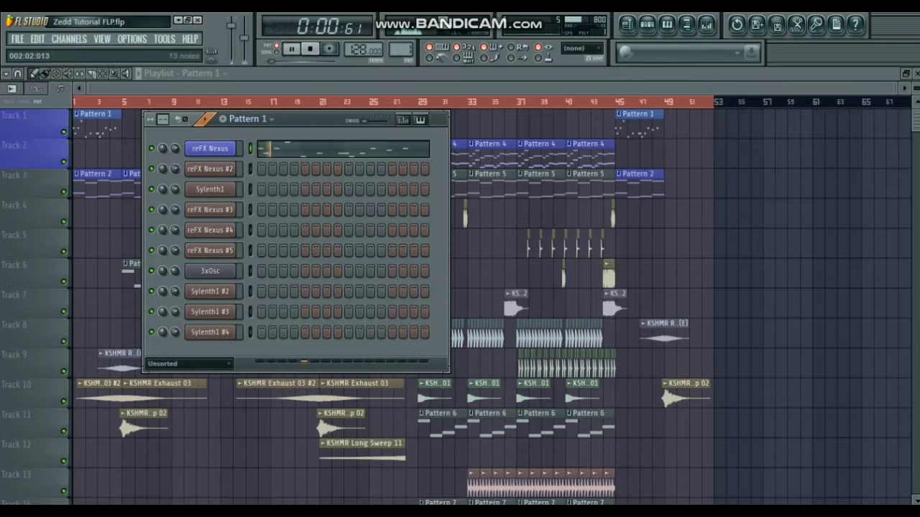
{"action": "key", "text": "F7"}
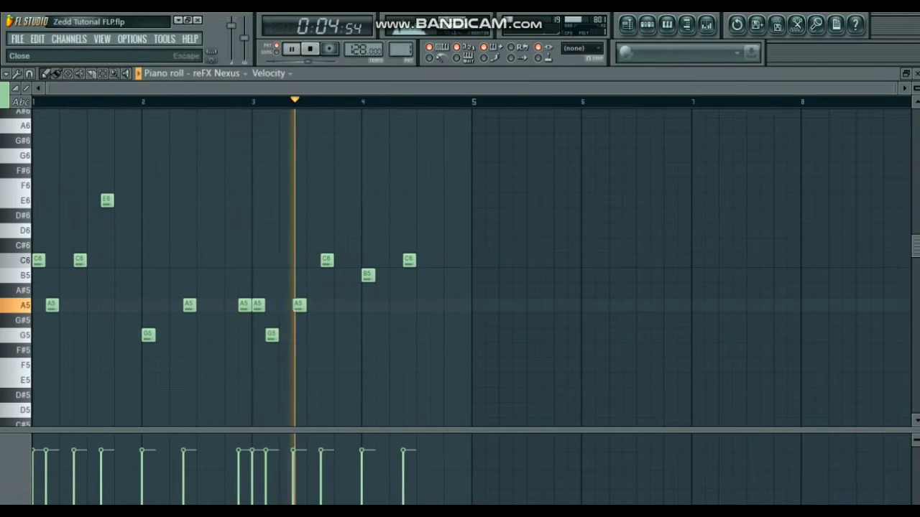
{"action": "key", "text": "Escape"}
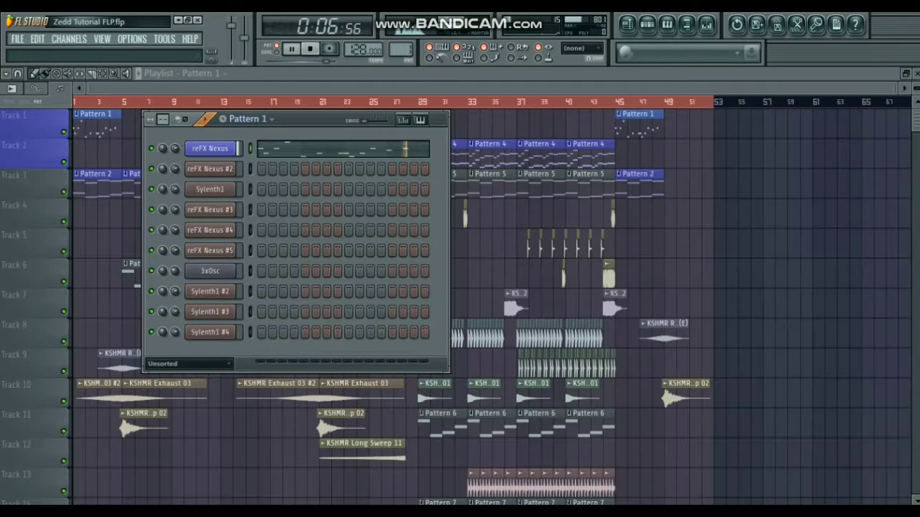
Switch to Pattern 2 and play the full reFX Nexus #2 chord progression in the piano roll.
{"action": "key", "text": "KP_Add"}
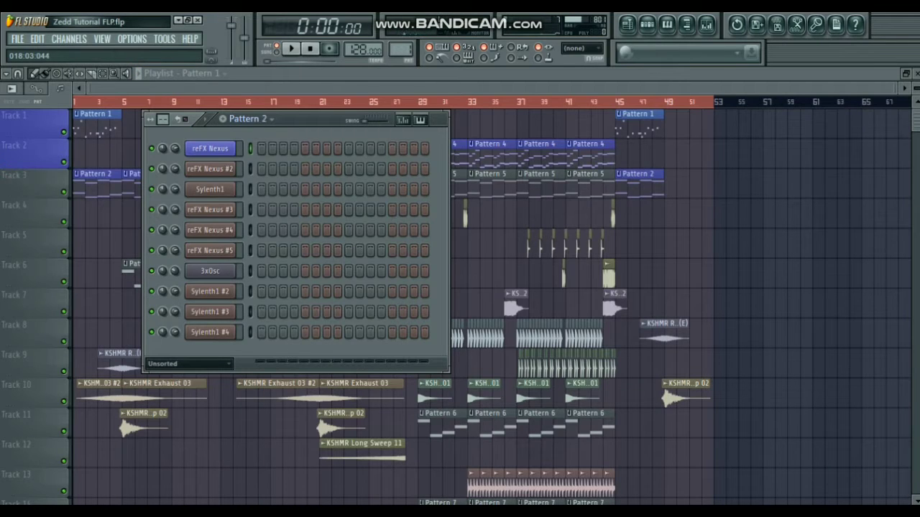
{"action": "key", "text": "F7"}
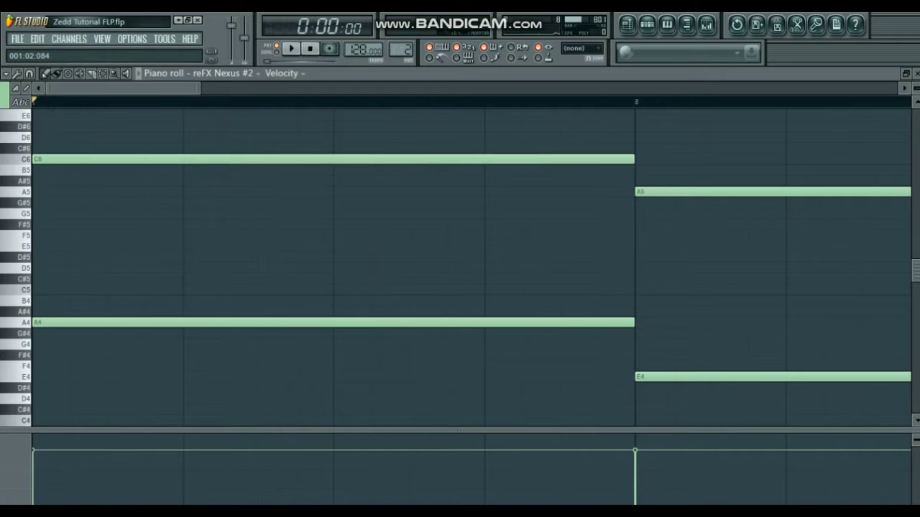
{"action": "key", "text": "Page_Down"}
{"action": "key", "text": "Page_Down"}
{"action": "key", "text": "Page_Down"}
{"action": "key", "text": "space"}
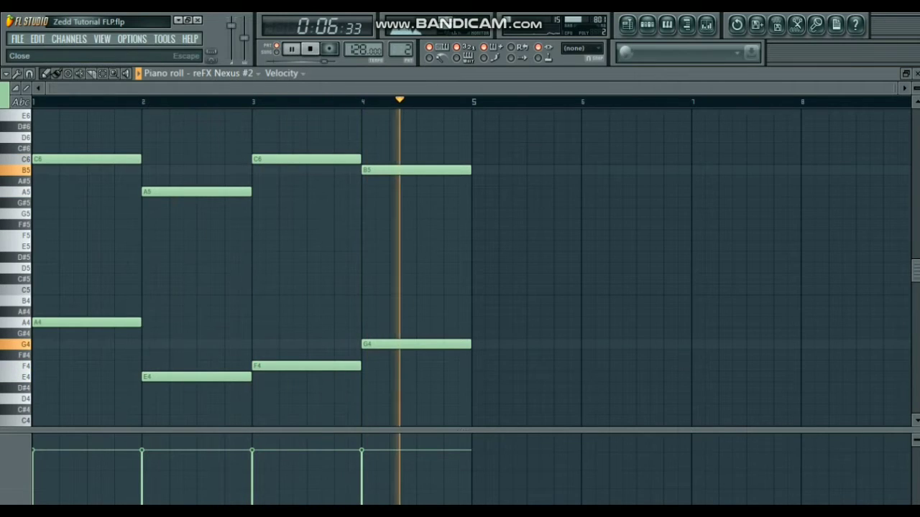
{"action": "key", "text": "space"}
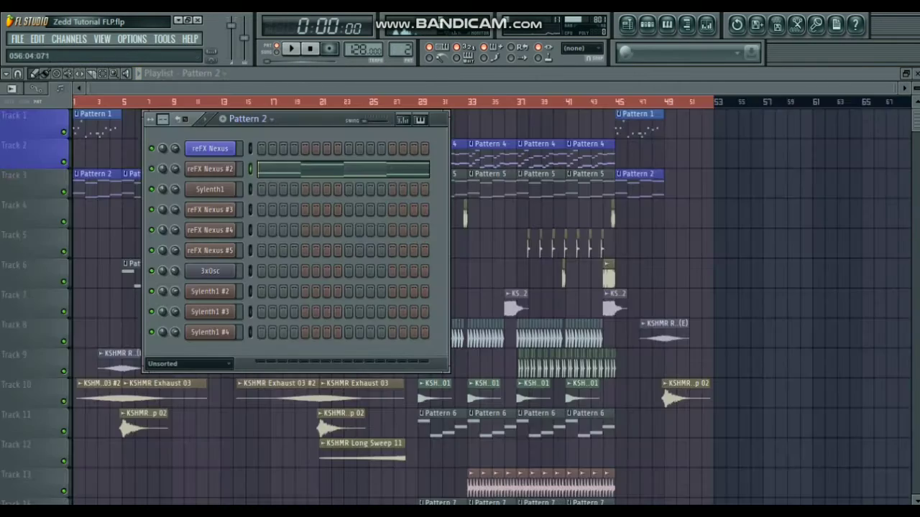
Switch to Pattern 3 and listen to its Sylenth1 part.
{"action": "key", "text": "KP_Add"}
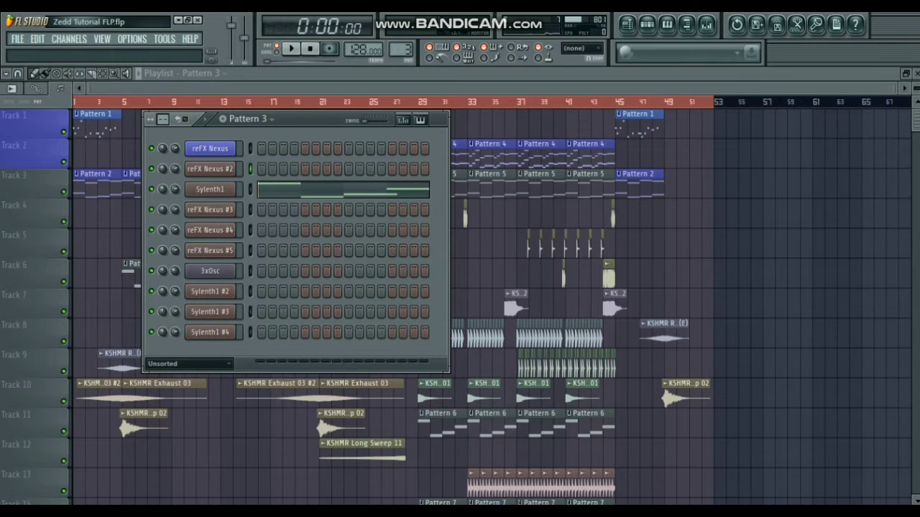
{"action": "key", "text": "KP_Add"}
{"action": "key", "text": "KP_Subtract"}
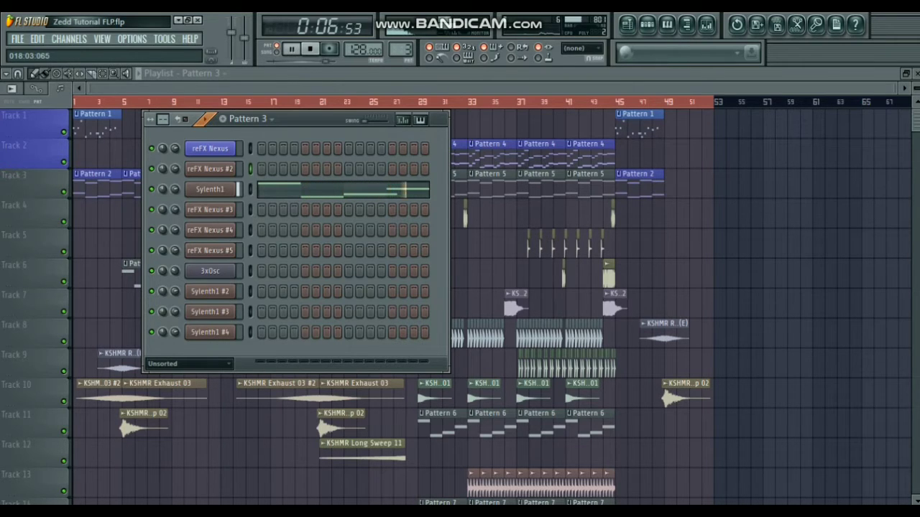
Select Pattern 4, read the Notepad note about the lead bus in an enlarged window, and return to FL Studio.
{"action": "key", "text": "KP_Add"}
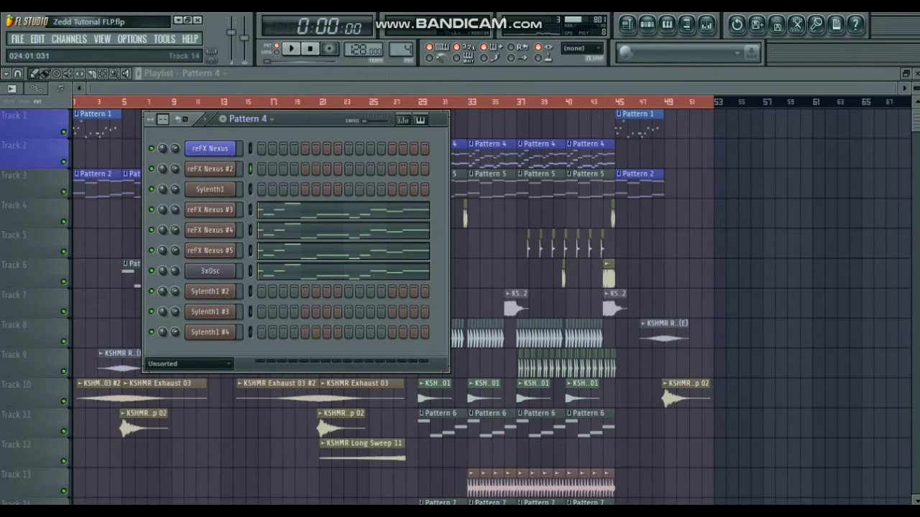
{"action": "key", "text": "alt+Tab"}
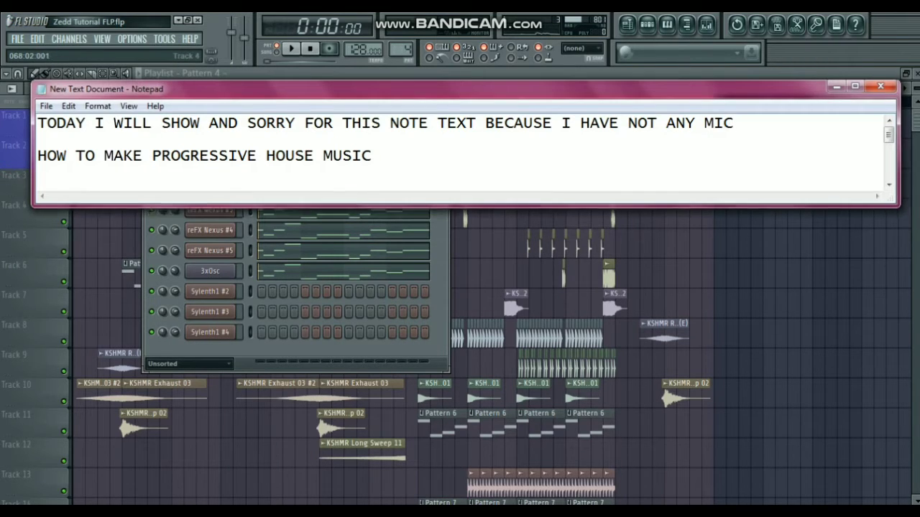
{"action": "left_click_drag", "start_coordinate": [899, 204], "coordinate": [904, 248]}
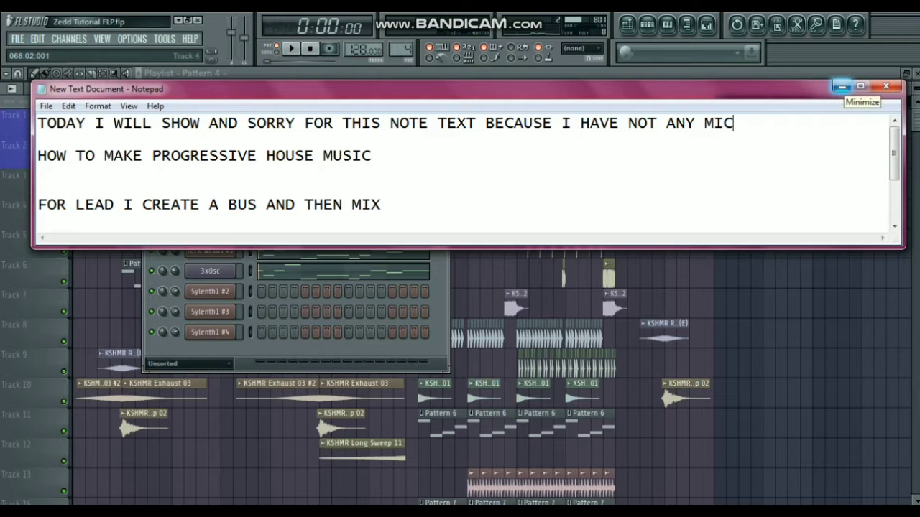
{"action": "left_click", "coordinate": [841, 87]}
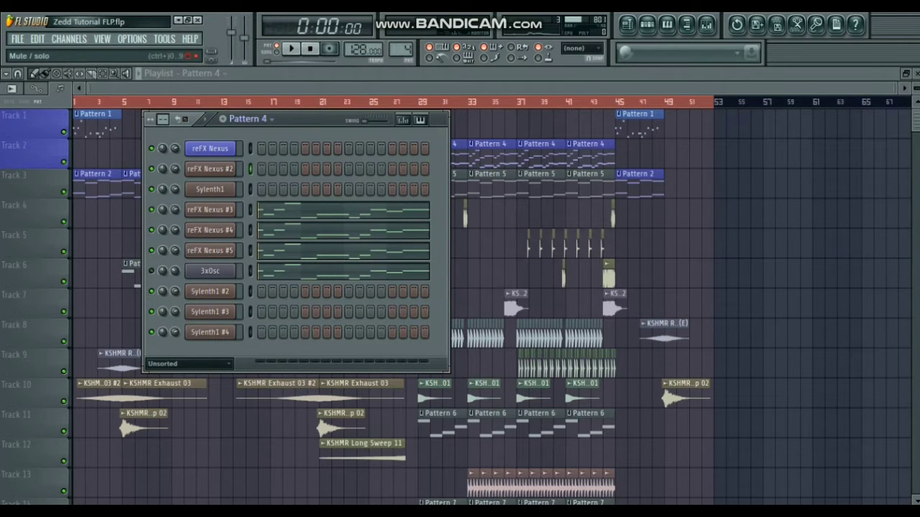
Play the reFX Nexus #3 layer of Pattern 4 on its own and view its plugin preset.
{"action": "key", "text": "space"}
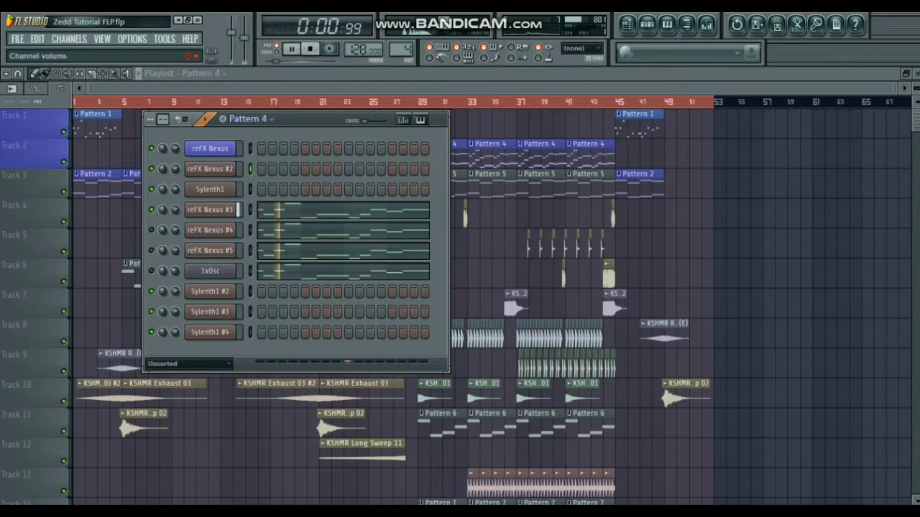
{"action": "left_click", "coordinate": [209, 210]}
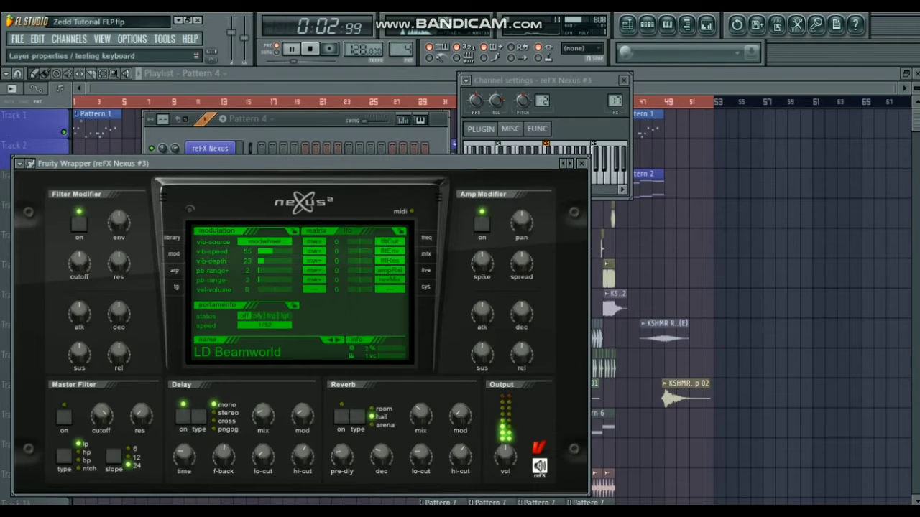
{"action": "left_click", "coordinate": [578, 160]}
{"action": "left_click", "coordinate": [623, 79]}
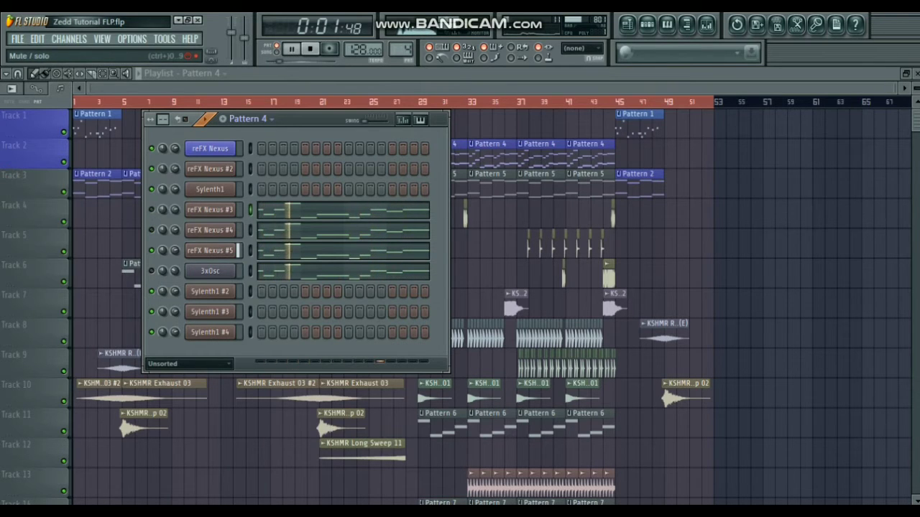
Audition the reFX Nexus #5 and 3xOsc layers separately, and play all four lead layers together.
{"action": "key", "text": "space"}
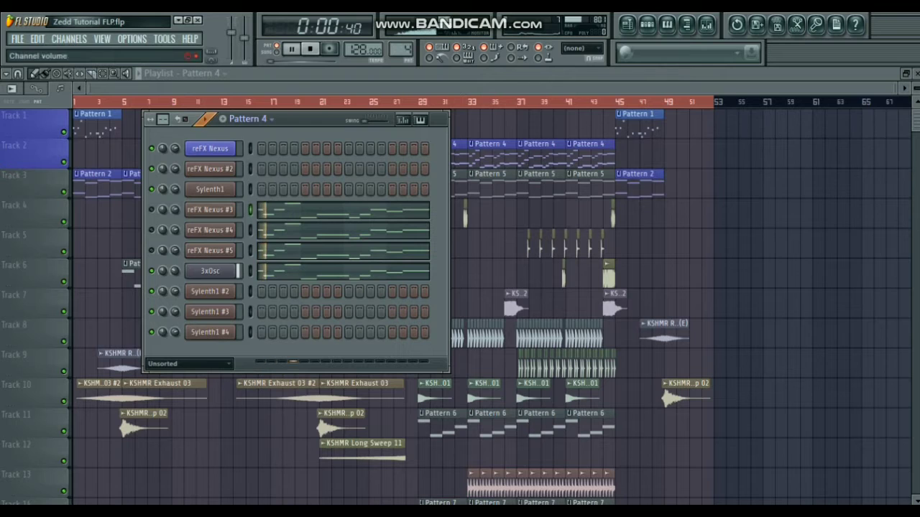
{"action": "key", "text": "space"}
{"action": "key", "text": "space"}
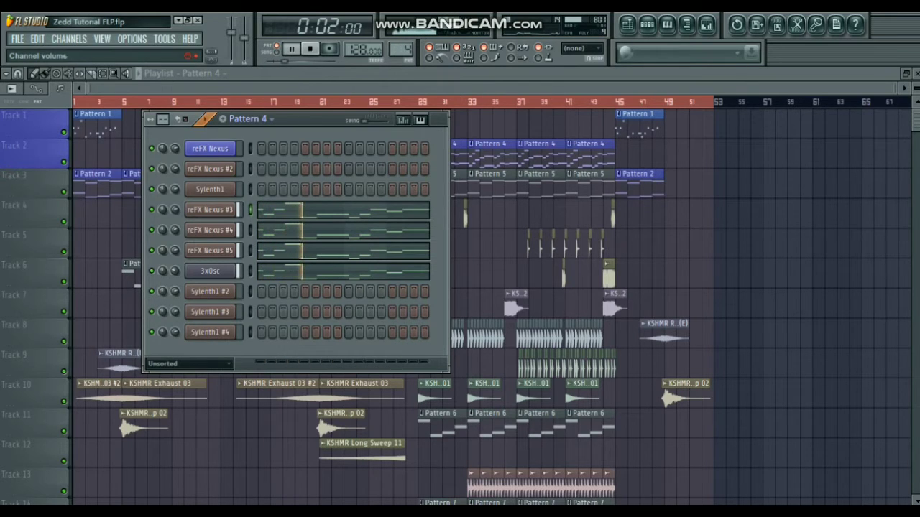
Look through the mixer's insert tracks while Pattern 4 plays, and stop playback.
{"action": "key", "text": "F9"}
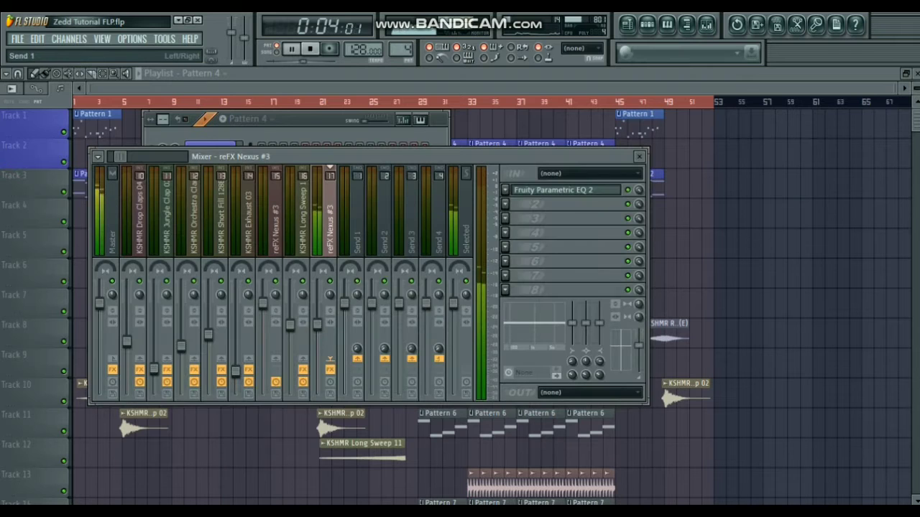
{"action": "key", "text": "Left"}
{"action": "key", "text": "Left"}
{"action": "key", "text": "Left"}
{"action": "key", "text": "Left"}
{"action": "key", "text": "Left"}
{"action": "key", "text": "Left"}
{"action": "key", "text": "Left"}
{"action": "key", "text": "Left"}
{"action": "key", "text": "Left"}
{"action": "key", "text": "Left"}
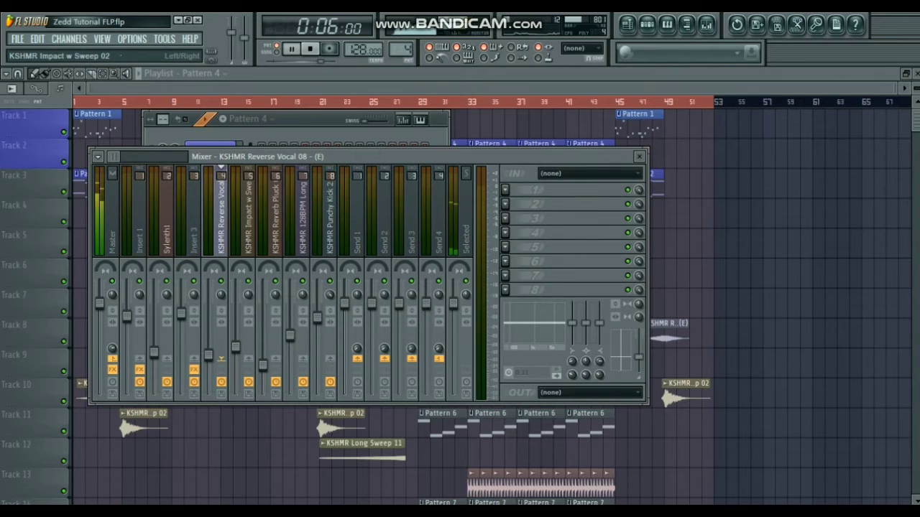
{"action": "key", "text": "space"}
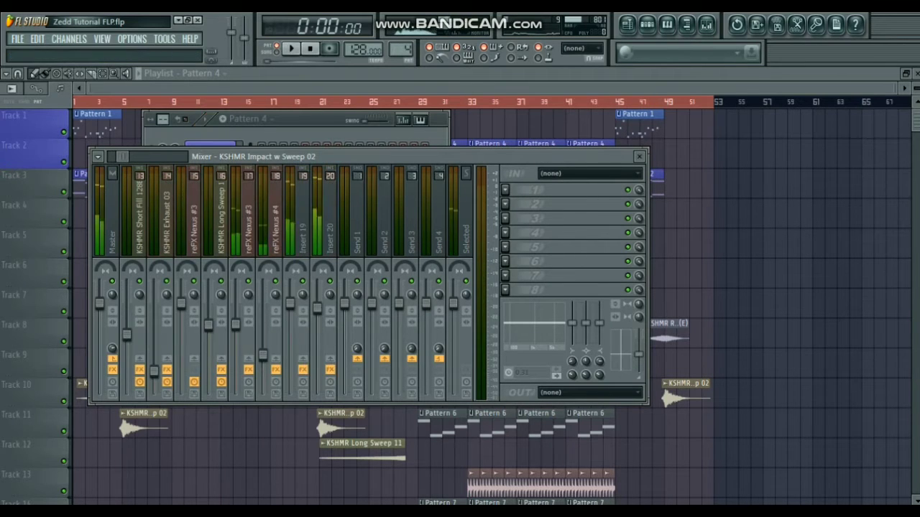
Examine the Fruity Parametric EQ 2 curves on the reFX Nexus #3, reFX Nexus #4 and Insert 19 mixer tracks during playback.
{"action": "key", "text": "Right"}
{"action": "key", "text": "Right"}
{"action": "key", "text": "Right"}
{"action": "key", "text": "Right"}
{"action": "key", "text": "Right"}
{"action": "key", "text": "Right"}
{"action": "key", "text": "Right"}
{"action": "key", "text": "Right"}
{"action": "key", "text": "Right"}
{"action": "key", "text": "Right"}
{"action": "key", "text": "Right"}
{"action": "key", "text": "space"}
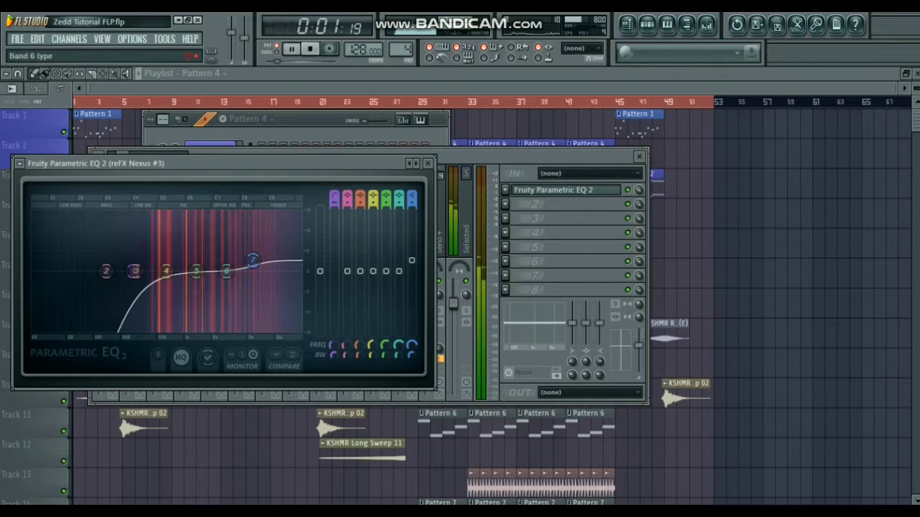
{"action": "key", "text": "Escape"}
{"action": "key", "text": "Right"}
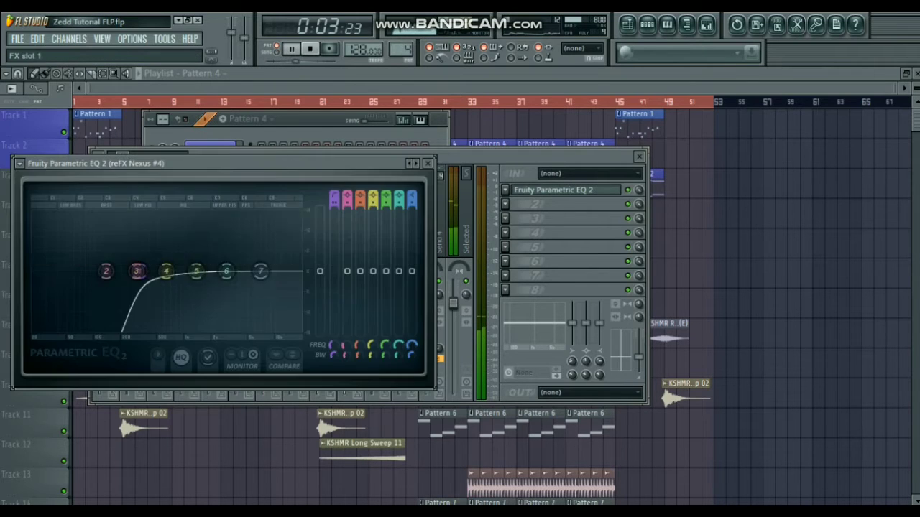
{"action": "key", "text": "Escape"}
{"action": "key", "text": "Right"}
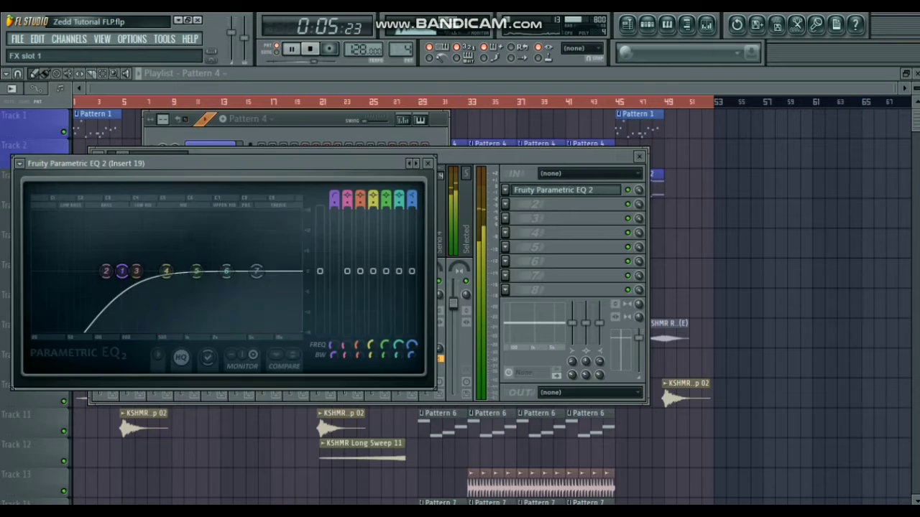
{"action": "key", "text": "Escape"}
Review the Insert 20 bus effects, including Fruity Blood Overdrive, Fruity Parametric EQ 2, Fruity Reeverb 2 and Gross Beat, and close the mixer.
{"action": "key", "text": "Right"}
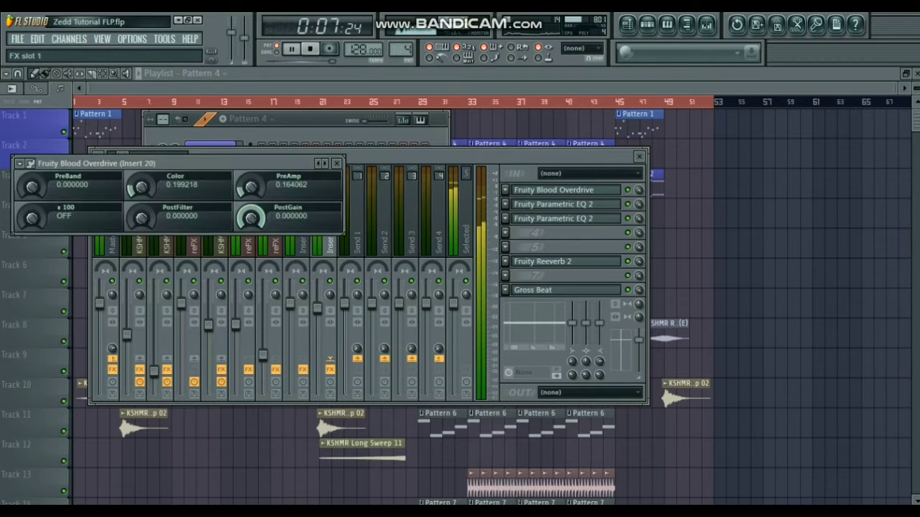
{"action": "left_click", "coordinate": [336, 163]}
{"action": "left_click", "coordinate": [553, 218]}
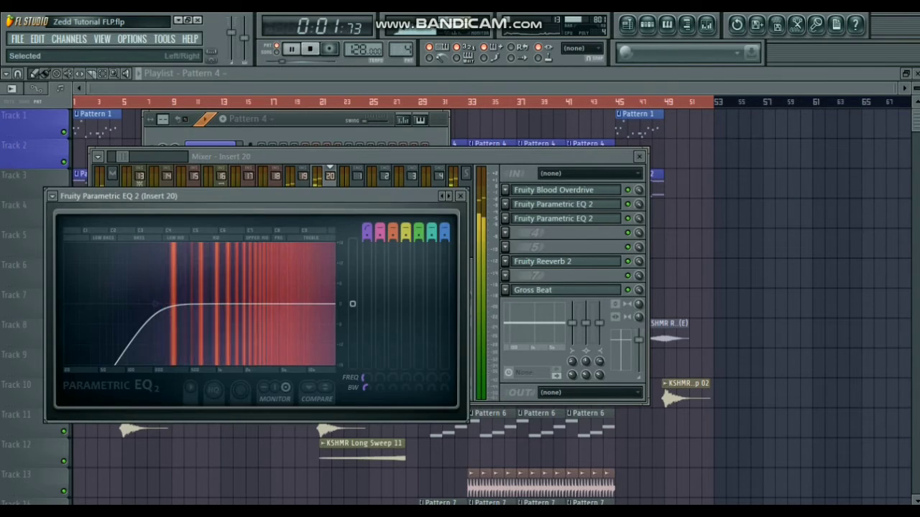
{"action": "left_click", "coordinate": [553, 218]}
{"action": "left_click", "coordinate": [553, 218]}
{"action": "left_click", "coordinate": [553, 218]}
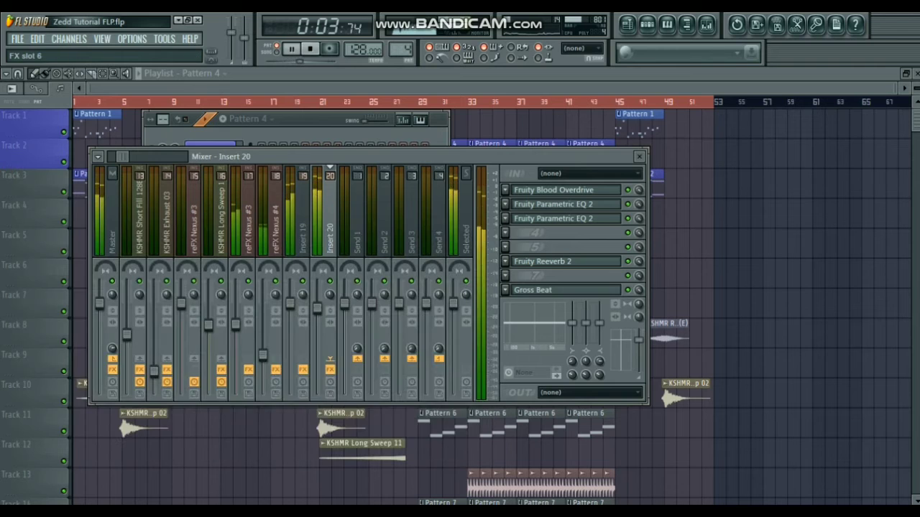
{"action": "left_click", "coordinate": [553, 261]}
{"action": "left_click", "coordinate": [553, 261]}
{"action": "left_click", "coordinate": [553, 290]}
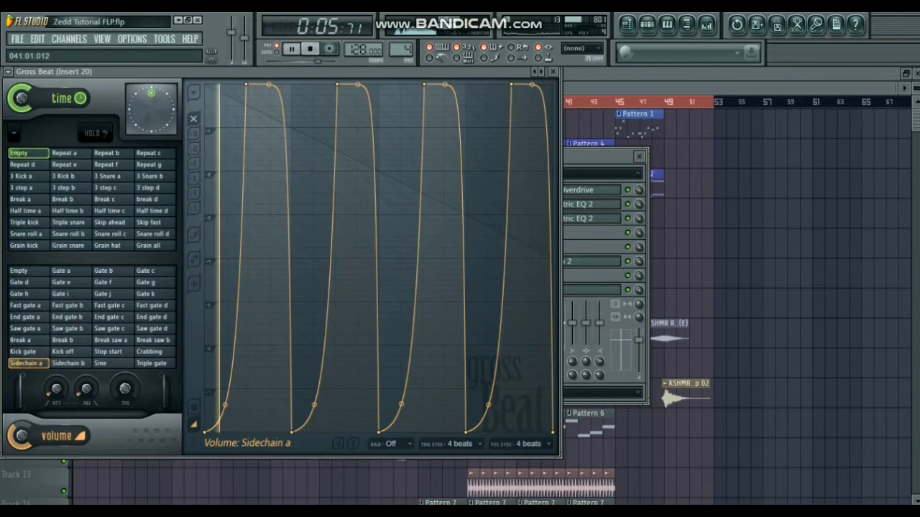
{"action": "left_click", "coordinate": [554, 72]}
{"action": "key", "text": "space"}
{"action": "key", "text": "F9"}
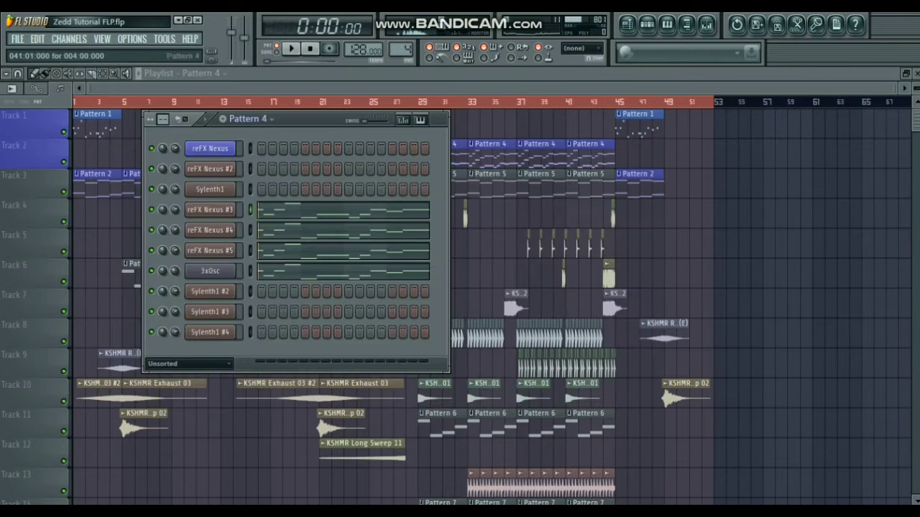
Select Pattern 5, read the Notepad notes about the bass and chord layers, and return to FL Studio.
{"action": "key", "text": "KP_Add"}
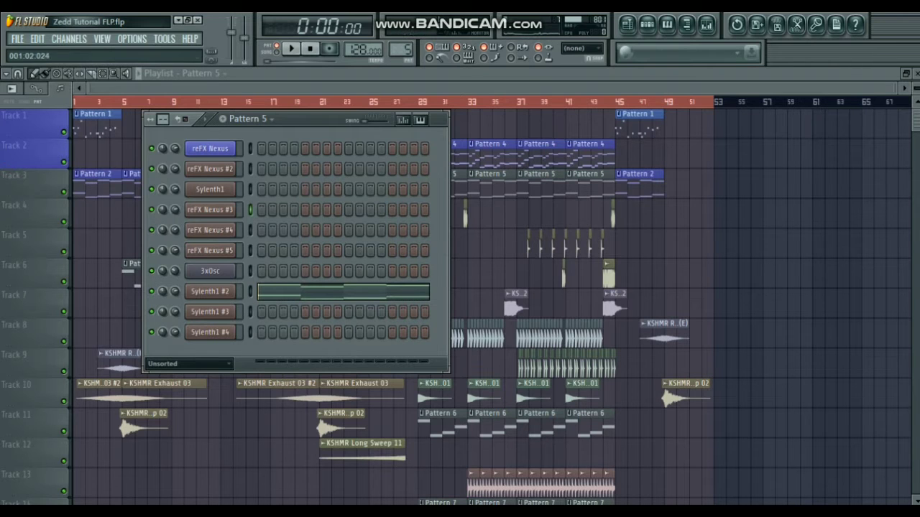
{"action": "key", "text": "alt+Tab"}
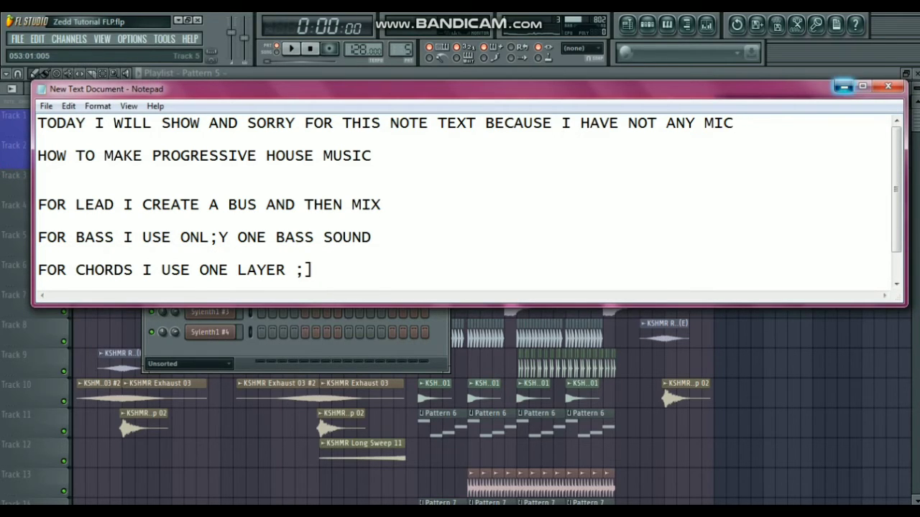
{"action": "left_click", "coordinate": [844, 86]}
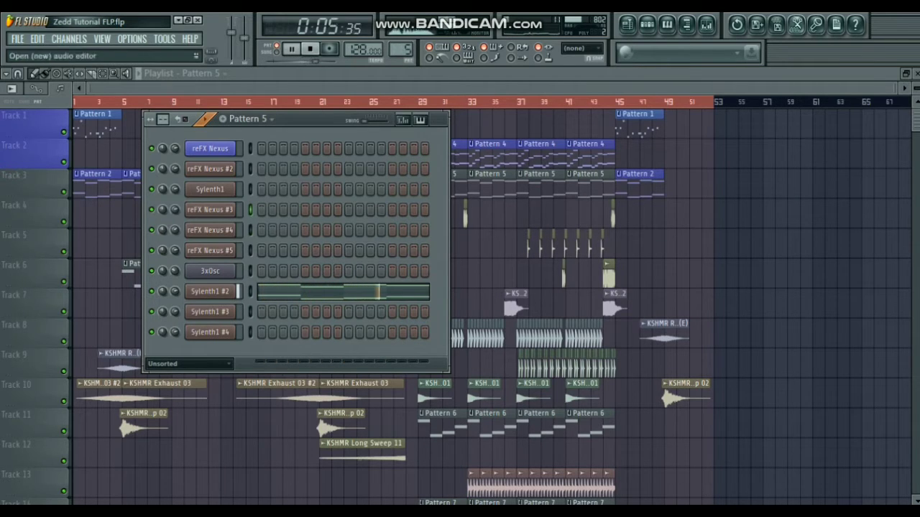
Examine the Soundgoodizer and Fruity Parametric EQ 2 on the Sylenth1 #2 mixer track during playback, and close the mixer.
{"action": "left_click", "coordinate": [706, 24]}
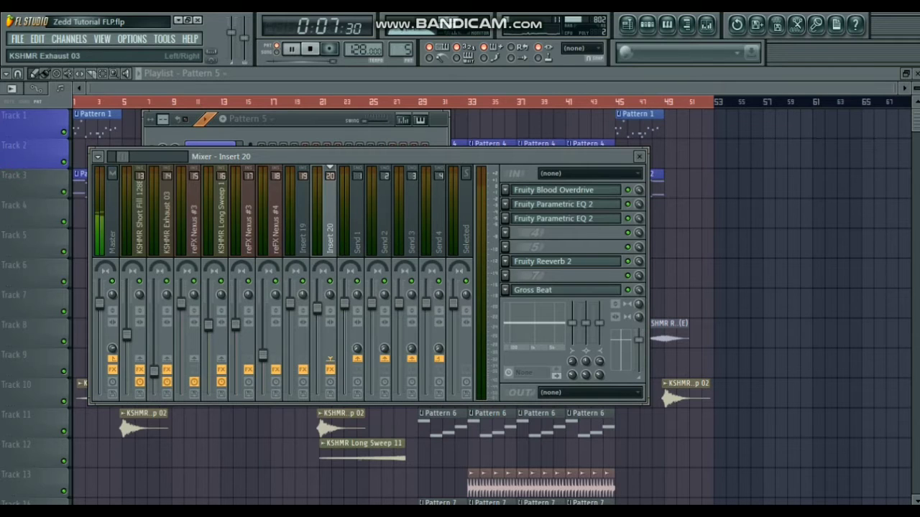
{"action": "scroll", "coordinate": [280, 208], "scroll_direction": "right", "scroll_amount": 3}
{"action": "left_click", "coordinate": [303, 215]}
{"action": "left_click", "coordinate": [505, 204]}
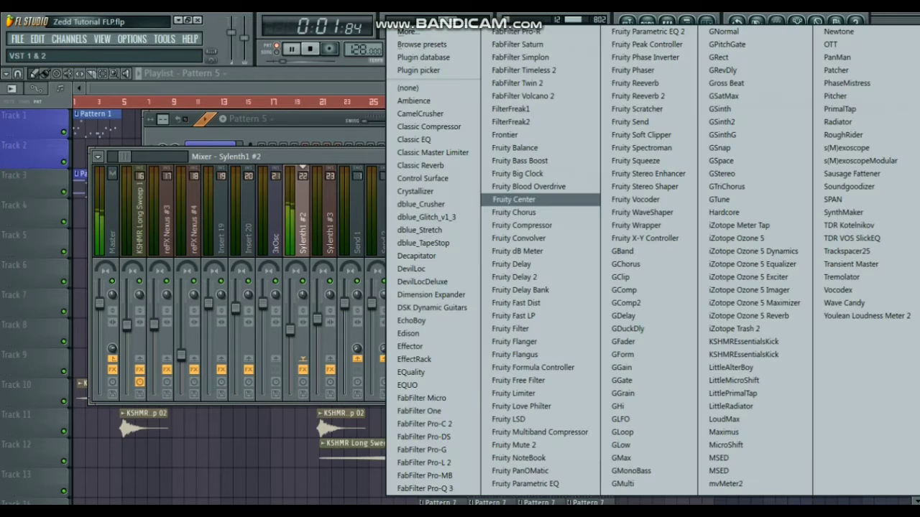
{"action": "left_click", "coordinate": [850, 186]}
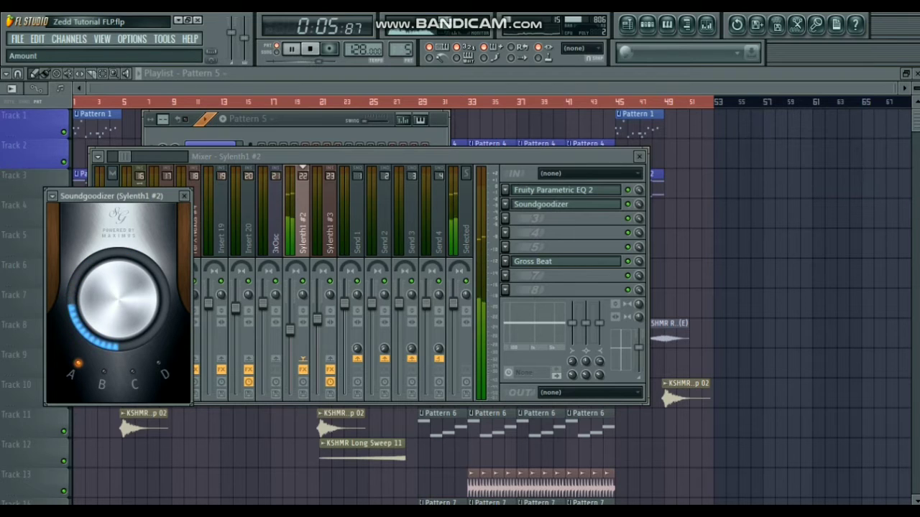
{"action": "key", "text": "Escape"}
{"action": "left_click", "coordinate": [561, 190]}
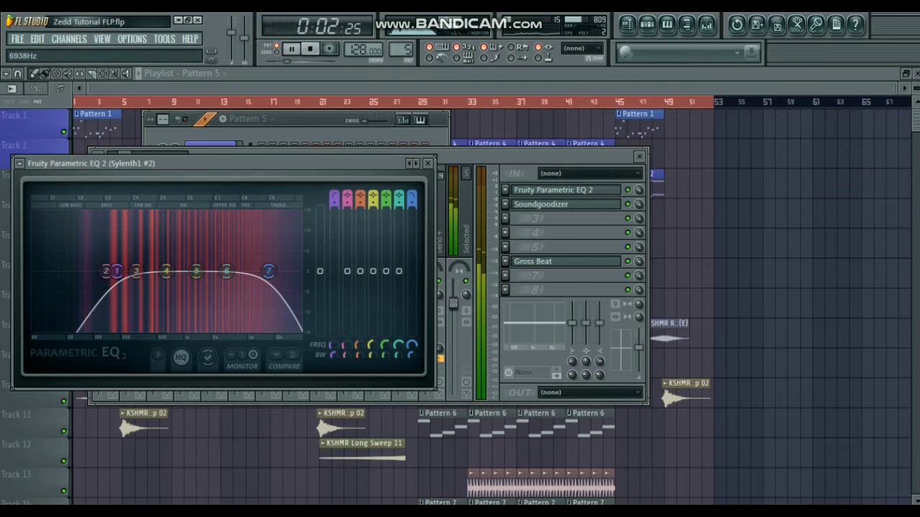
{"action": "key", "text": "Escape"}
{"action": "key", "text": "Escape"}
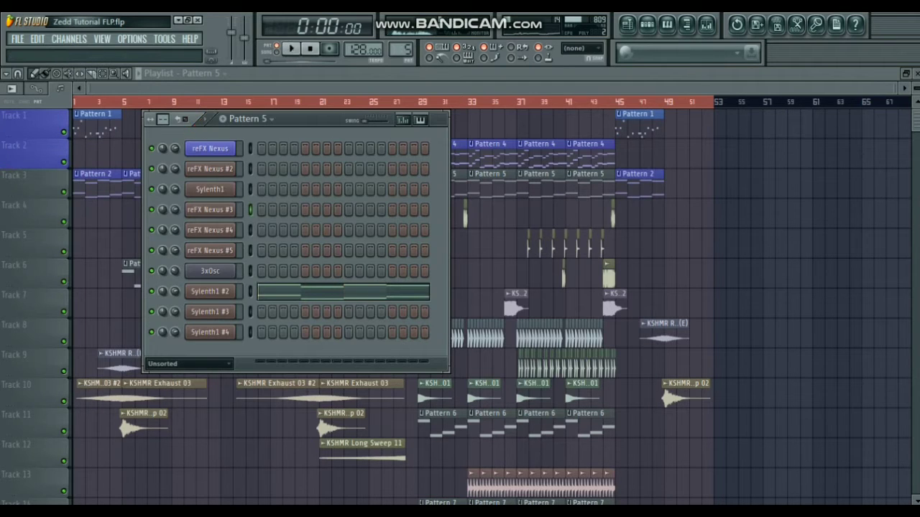
Play Pattern 6, read the Notepad note about using one layer for the chords, and return to FL Studio.
{"action": "key", "text": "KP_Add"}
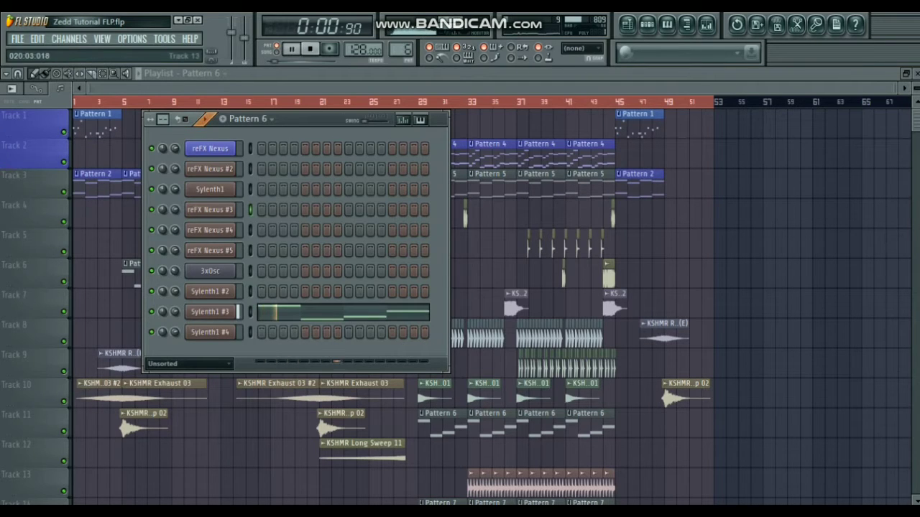
{"action": "key", "text": "alt+Tab"}
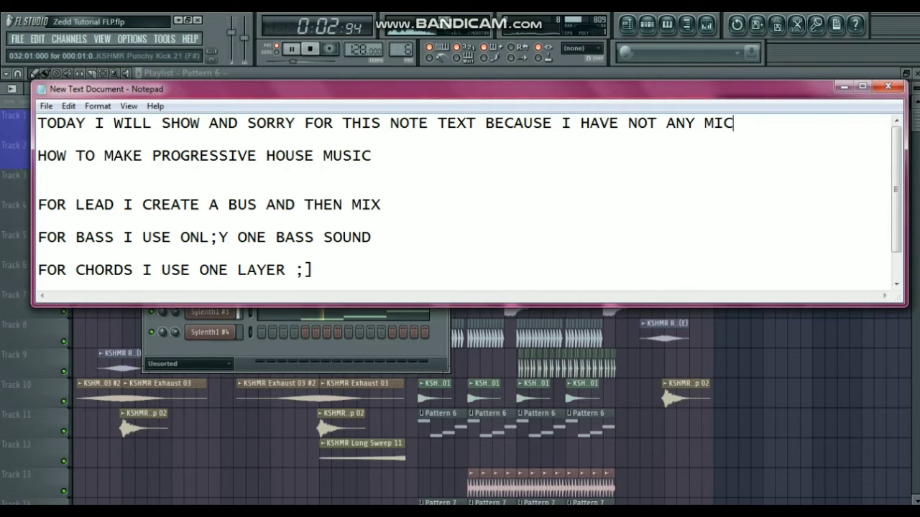
{"action": "left_click", "coordinate": [843, 87]}
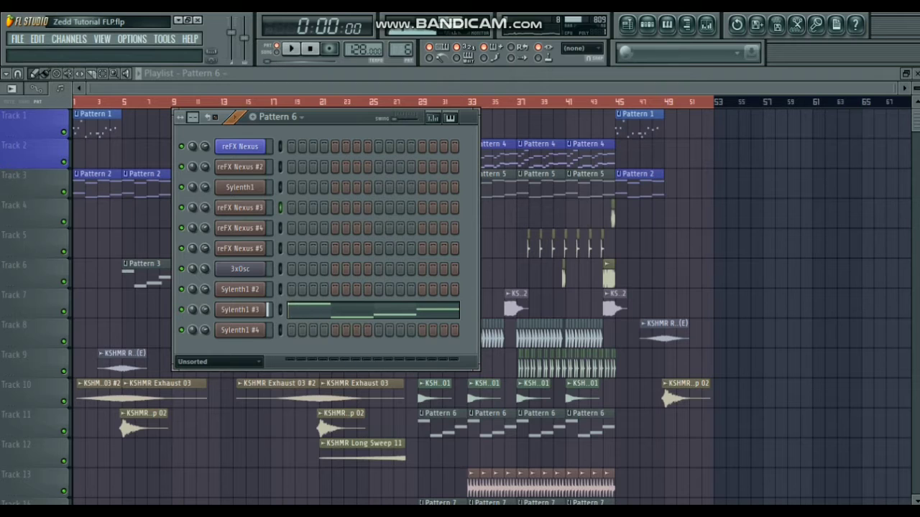
Play Pattern 7 to show its Sylenth1 #4 notes, and switch to the empty Pattern 8 with the channel rack hidden.
{"action": "key", "text": "KP_Add"}
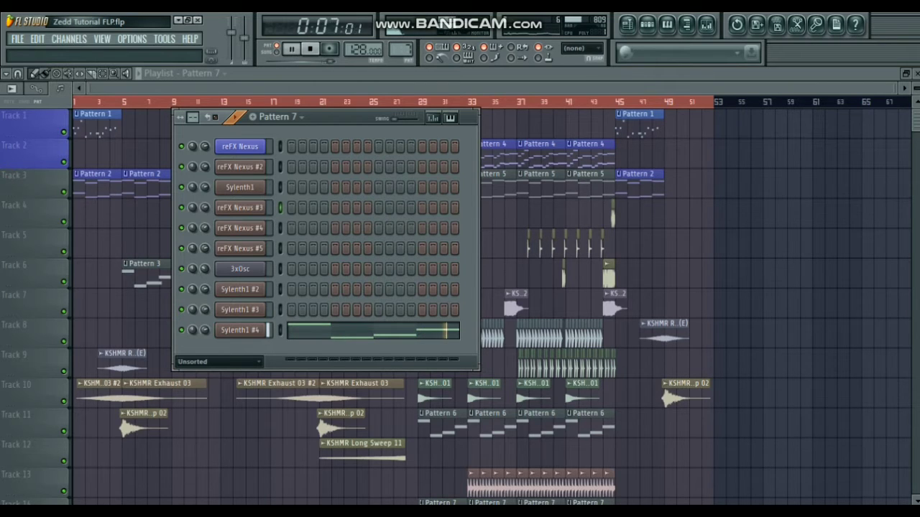
{"action": "key", "text": "F4"}
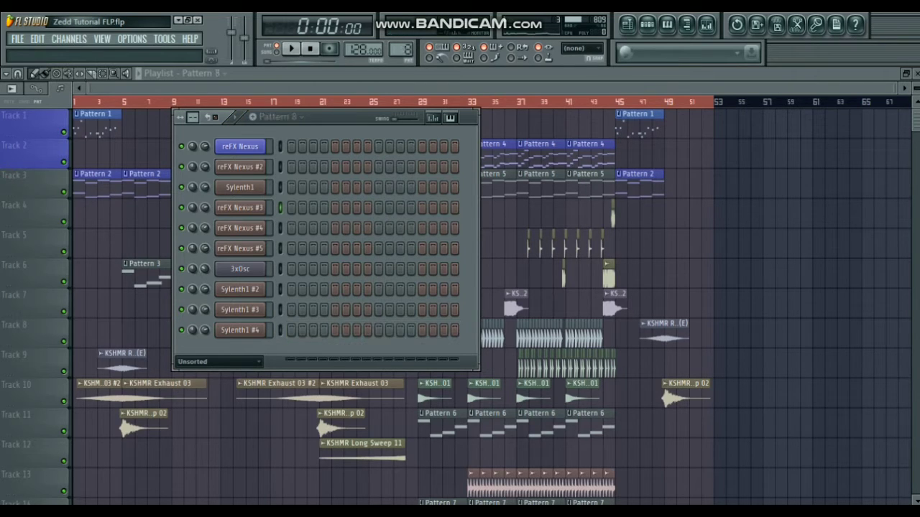
{"action": "key", "text": "F6"}
Isolate the KSHMR Short Fill on Track 5 and play from bar 28, enabling Tracks 4, 8, 9 and 10.
{"action": "scroll", "coordinate": [422, 288], "scroll_direction": "up", "scroll_amount": 6}
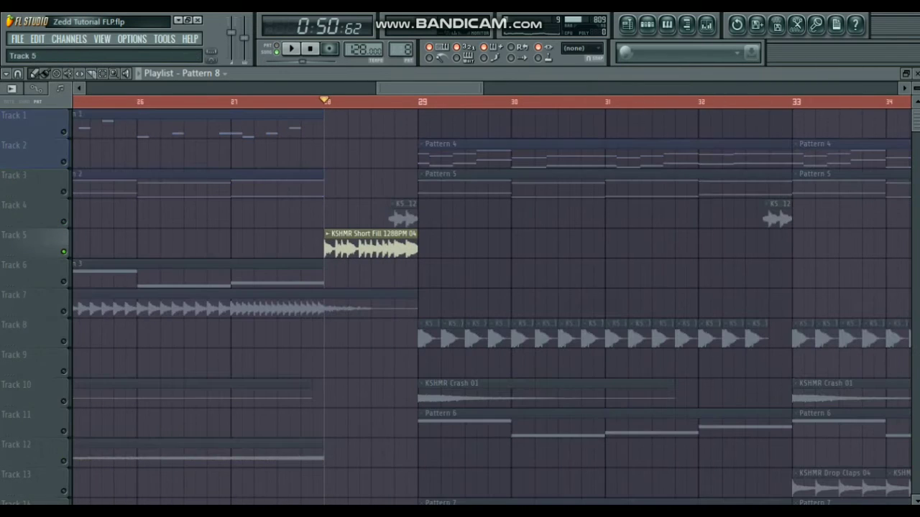
{"action": "key", "text": "space"}
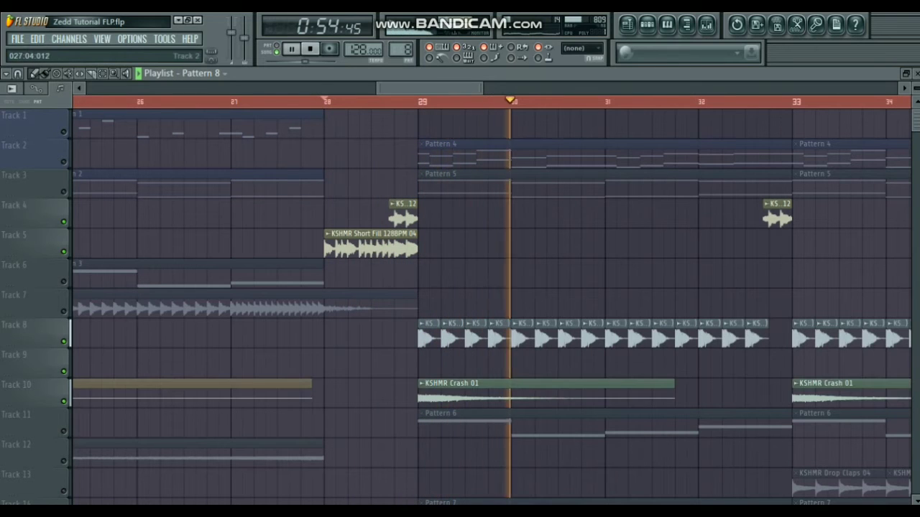
{"action": "scroll", "coordinate": [460, 302], "scroll_direction": "down", "scroll_amount": 3}
{"action": "scroll", "coordinate": [460, 302], "scroll_direction": "down", "scroll_amount": 5}
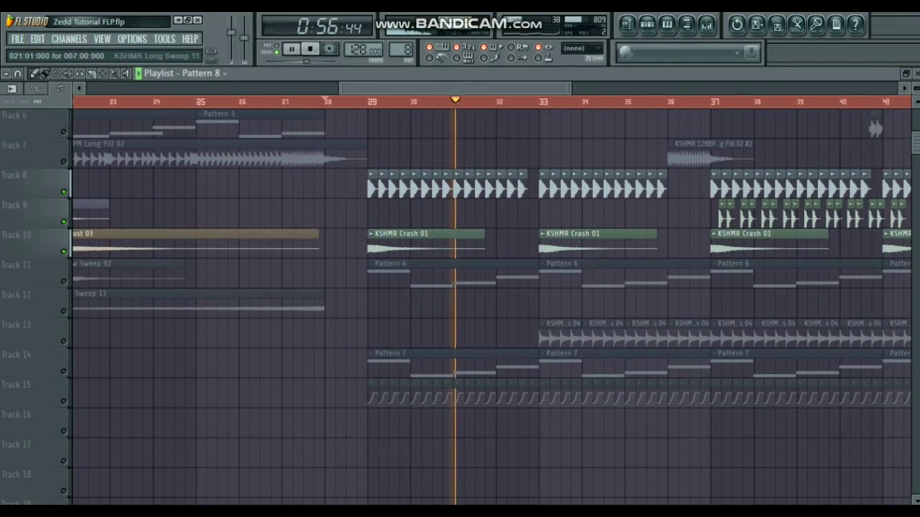
Unmute the drop claps on Track 13 and the clips on Tracks 7 and 6 while the song plays.
{"action": "left_click", "coordinate": [63, 341]}
{"action": "scroll", "coordinate": [460, 302], "scroll_direction": "up", "scroll_amount": 3}
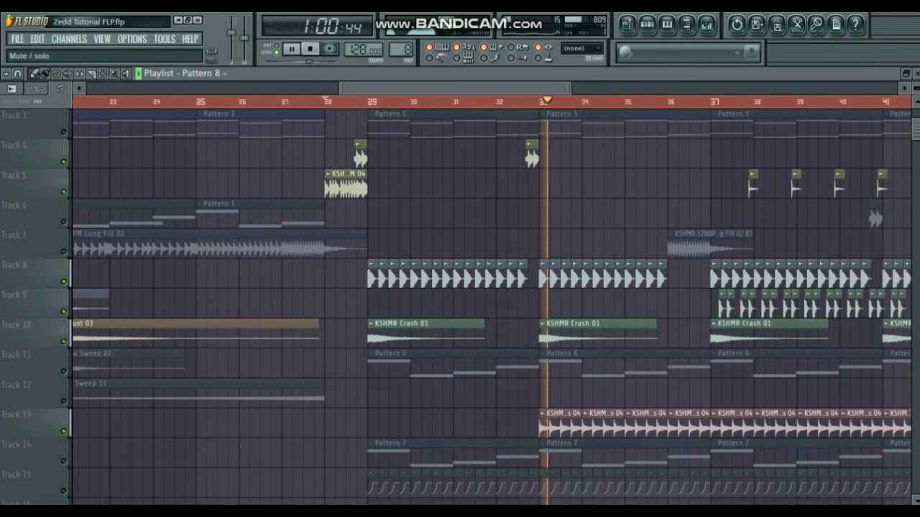
{"action": "left_click", "coordinate": [64, 251]}
{"action": "left_click", "coordinate": [64, 221]}
{"action": "scroll", "coordinate": [460, 302], "scroll_direction": "down", "scroll_amount": 5}
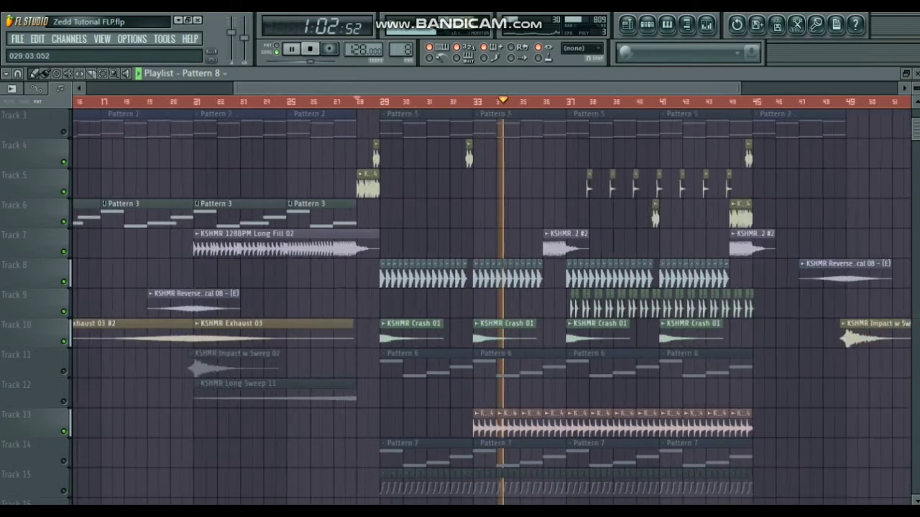
{"action": "scroll", "coordinate": [459, 301], "scroll_direction": "down", "scroll_amount": 1}
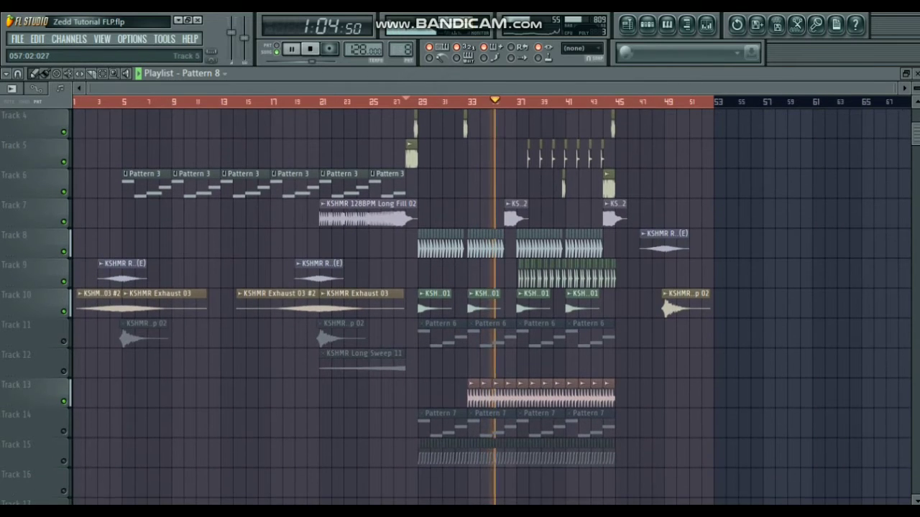
Unmute the long sweep on Track 12 and the clips on Track 11, and replay the arrangement from bar 4.
{"action": "scroll", "coordinate": [459, 302], "scroll_direction": "up", "scroll_amount": 2}
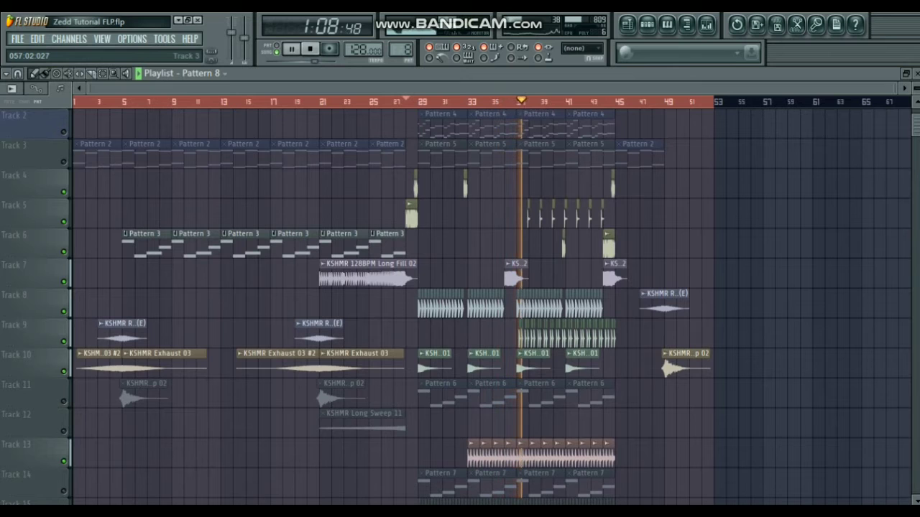
{"action": "scroll", "coordinate": [460, 302], "scroll_direction": "up", "scroll_amount": 1}
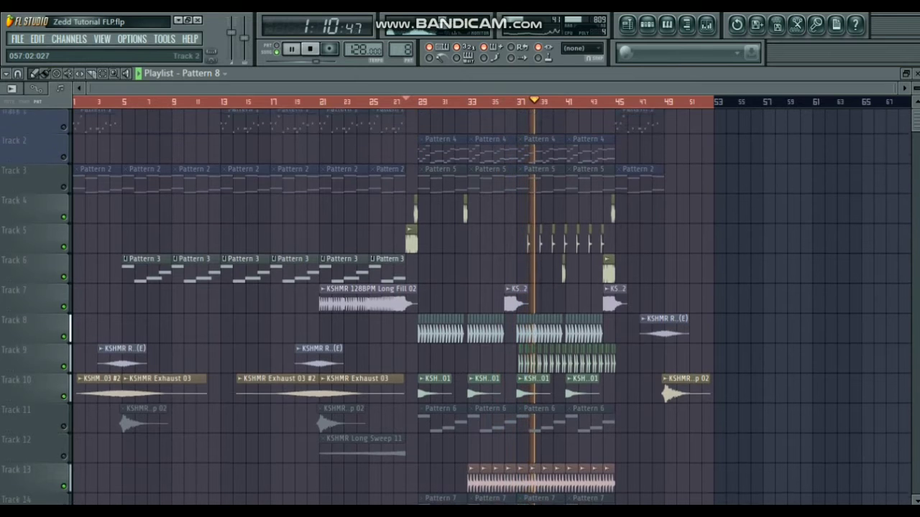
{"action": "scroll", "coordinate": [460, 302], "scroll_direction": "down", "scroll_amount": 1}
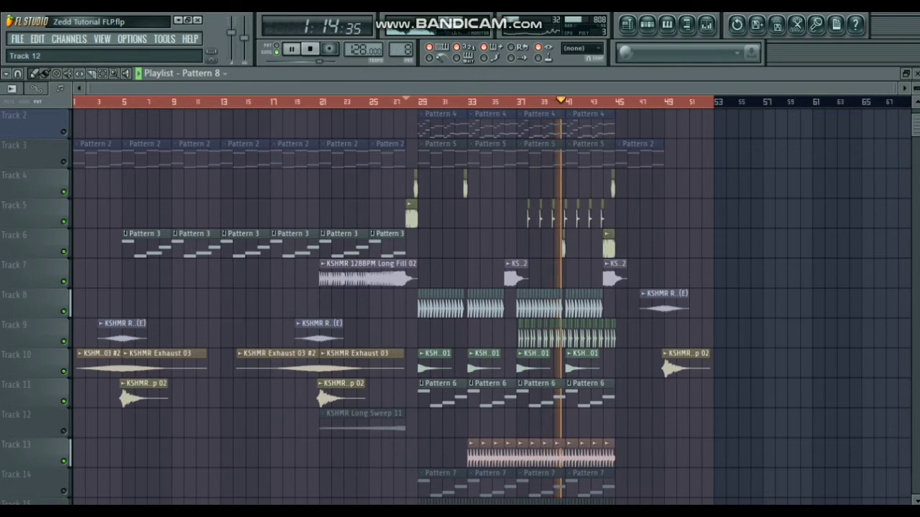
{"action": "left_click", "coordinate": [64, 401]}
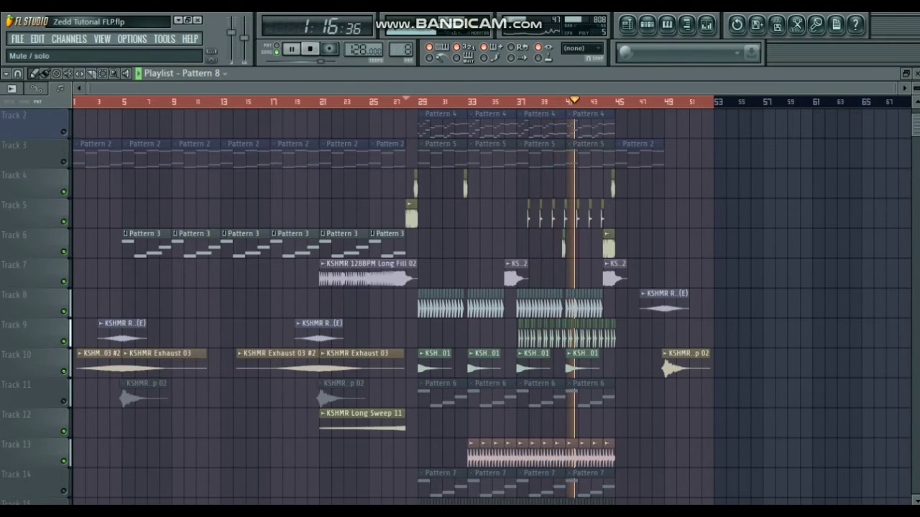
{"action": "scroll", "coordinate": [460, 302], "scroll_direction": "down", "scroll_amount": 3}
{"action": "scroll", "coordinate": [460, 302], "scroll_direction": "up", "scroll_amount": 2}
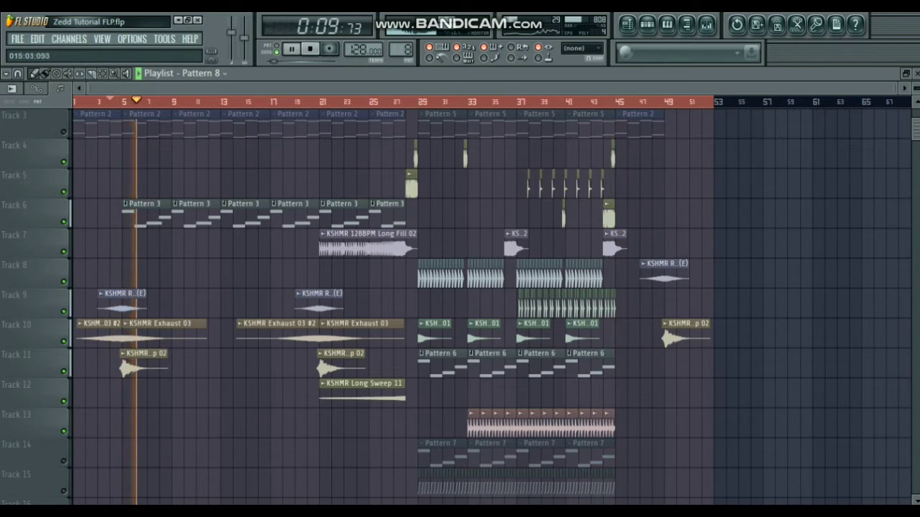
Audition the build-up from bar 20 with Track 6 muted, and unmute all playlist tracks.
{"action": "left_click", "coordinate": [63, 221]}
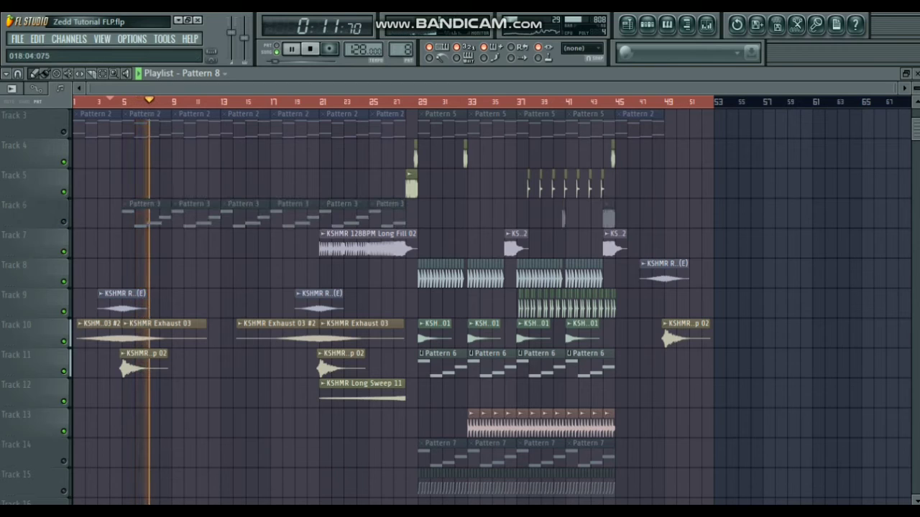
{"action": "left_click", "coordinate": [297, 102]}
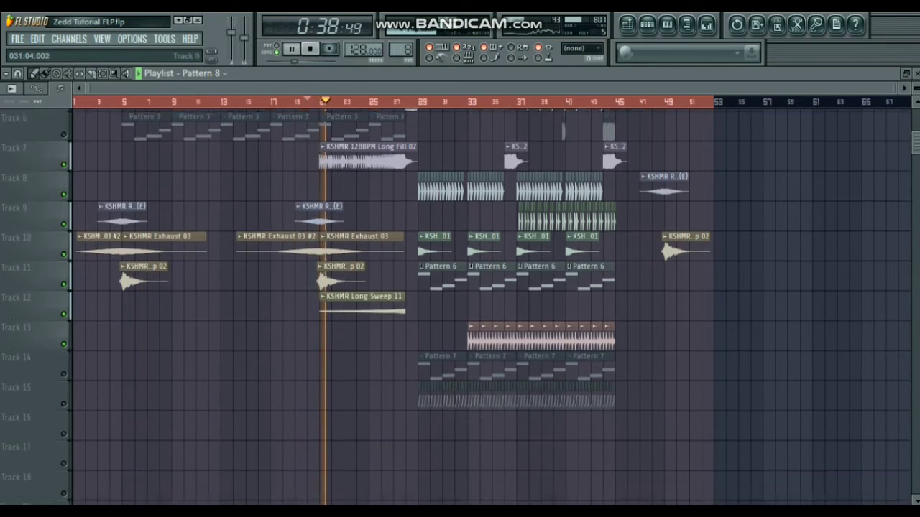
{"action": "scroll", "coordinate": [460, 301], "scroll_direction": "up", "scroll_amount": 2}
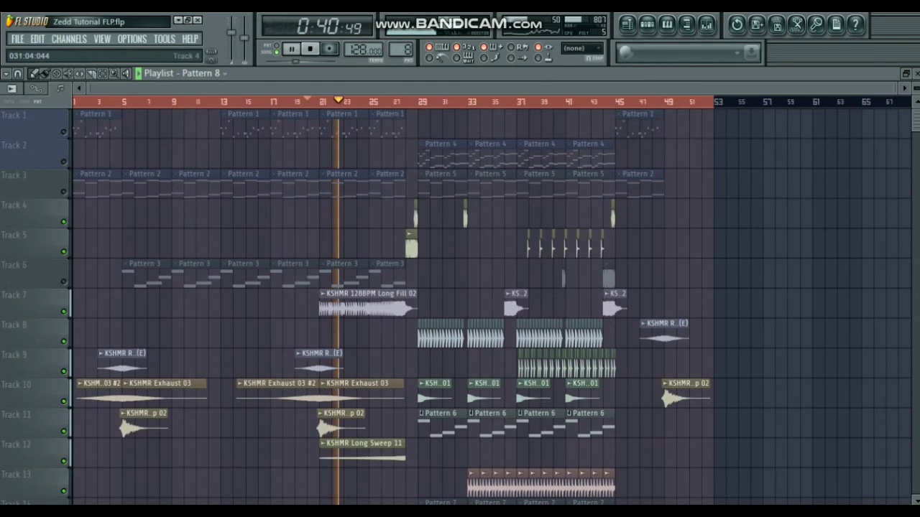
{"action": "scroll", "coordinate": [459, 302], "scroll_direction": "down", "scroll_amount": 4}
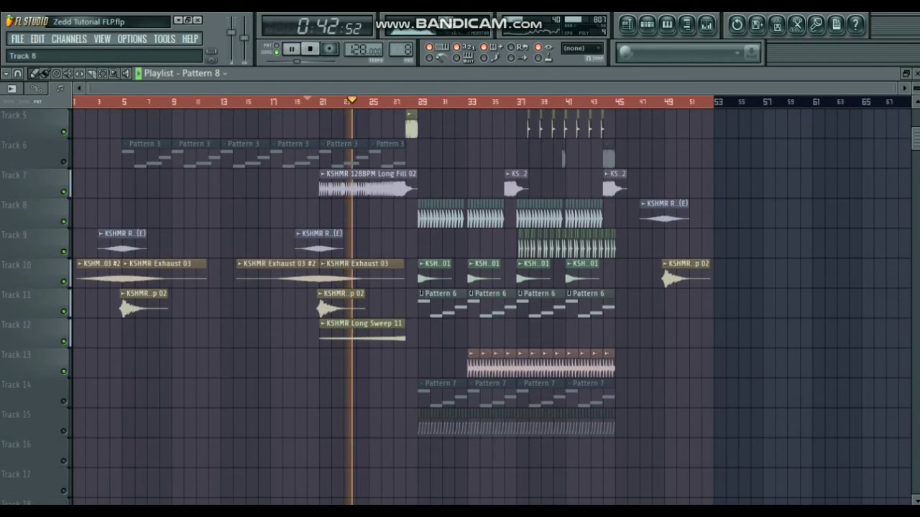
{"action": "key", "text": "space"}
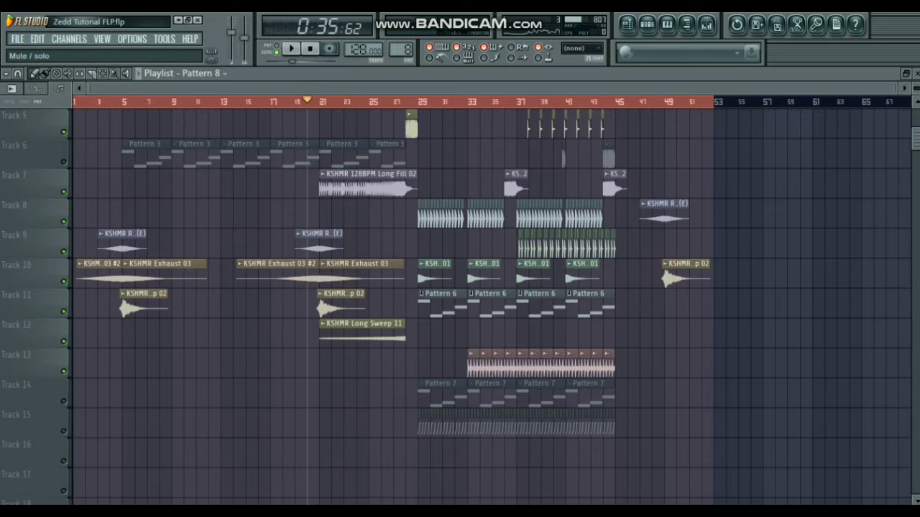
{"action": "scroll", "coordinate": [891, 208], "scroll_direction": "down", "scroll_amount": 5}
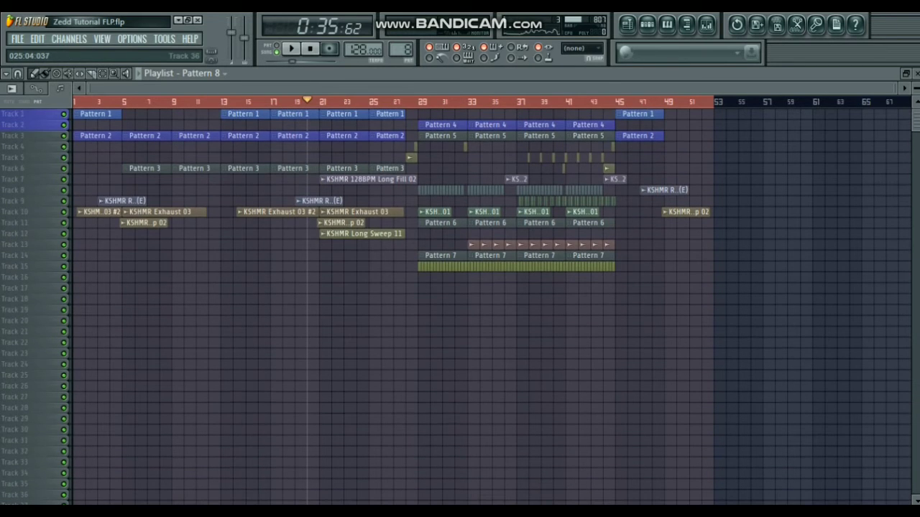
Switch to Notepad, add and highlight the line "PLEASE LIKE AND SUBCRIBE", and close the document without saving.
{"action": "key", "text": "alt+Tab"}
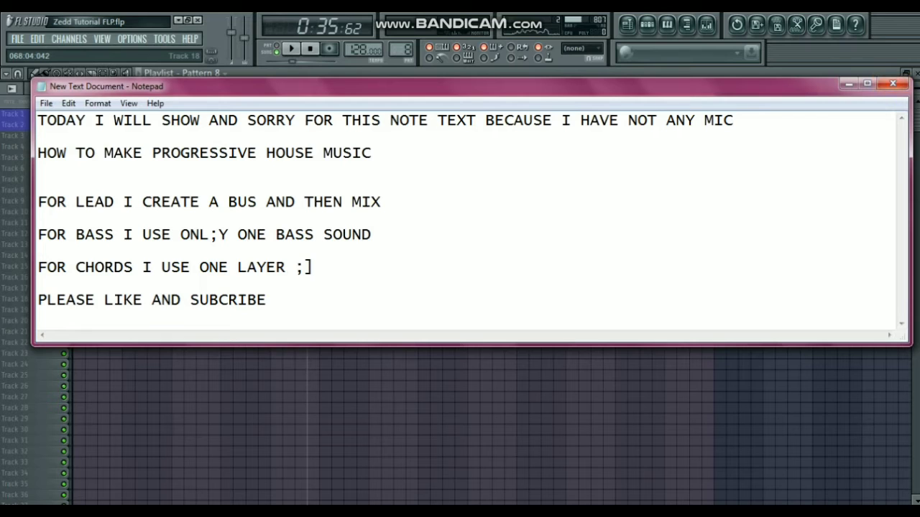
{"action": "left_click_drag", "start_coordinate": [276, 300], "coordinate": [37, 300]}
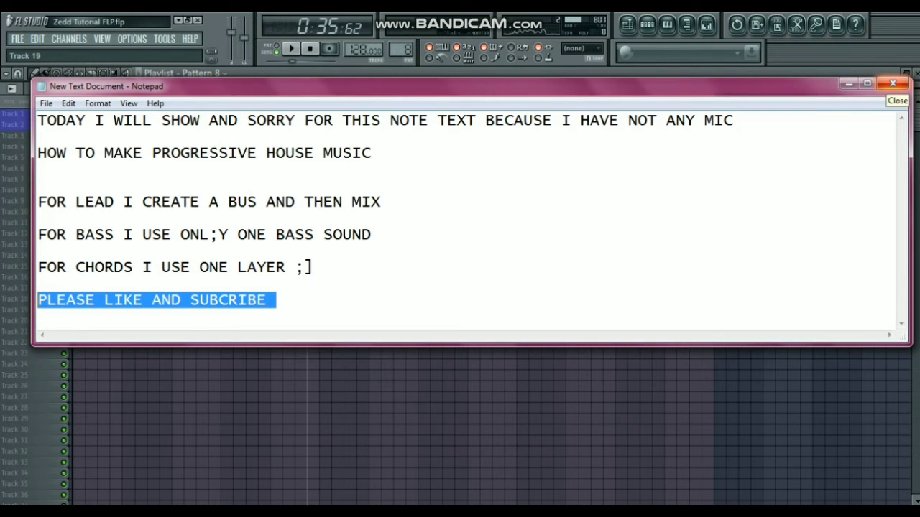
{"action": "left_click", "coordinate": [893, 84]}
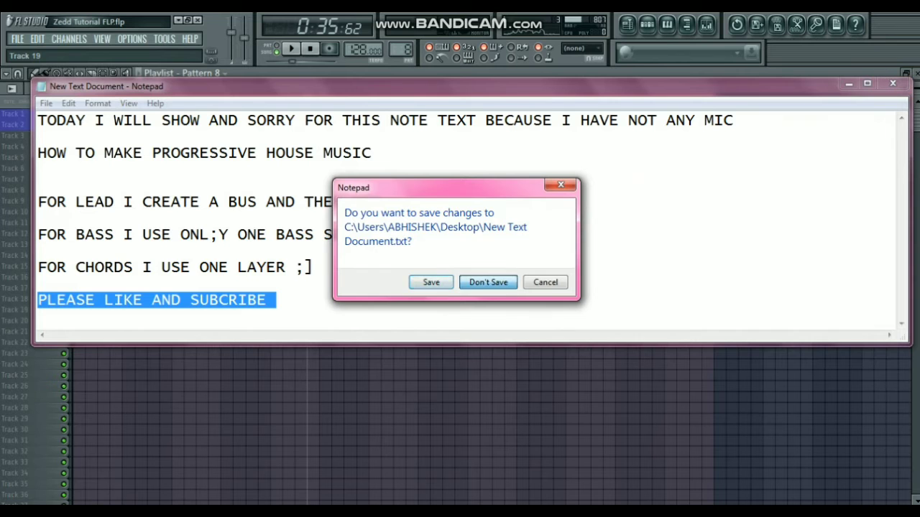
{"action": "key", "text": "Return"}
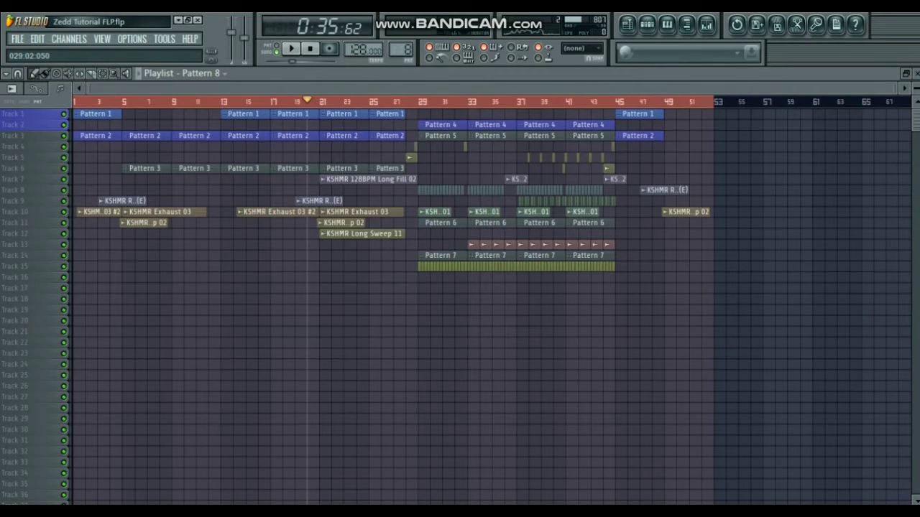
Place the Zedd Tutorial FLP audio clip on Track 20 from bar 1 and play it with the track soloed.
{"action": "key", "text": "space"}
{"action": "left_click_drag", "start_coordinate": [275, 430], "coordinate": [77, 320]}
{"action": "right_click", "coordinate": [63, 320]}
{"action": "key", "text": "space"}
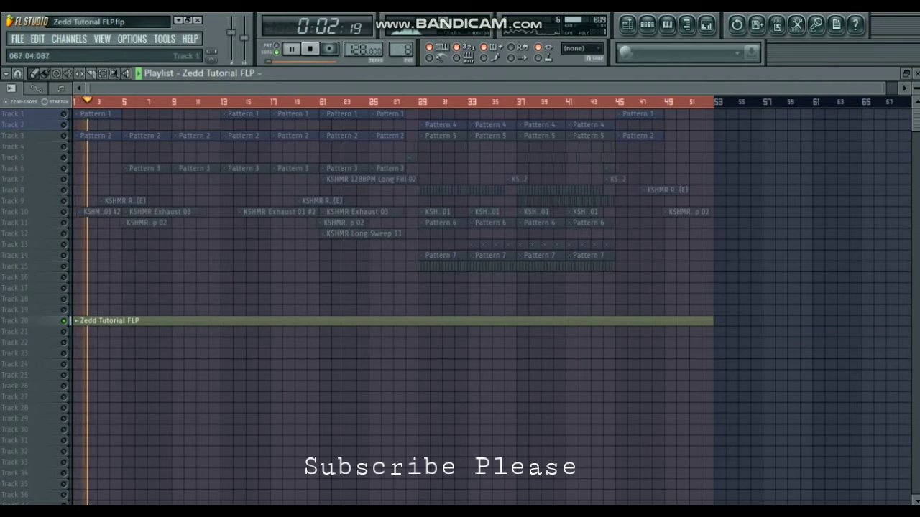
{"action": "scroll", "coordinate": [730, 276], "scroll_direction": "up", "scroll_amount": 3}
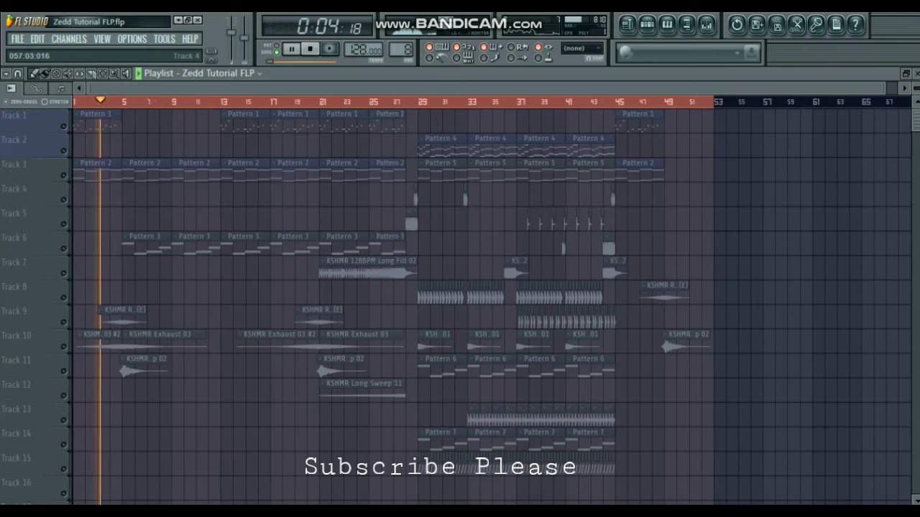
{"action": "scroll", "coordinate": [729, 277], "scroll_direction": "down", "scroll_amount": 1}
{"action": "scroll", "coordinate": [491, 302], "scroll_direction": "down", "scroll_amount": 4}
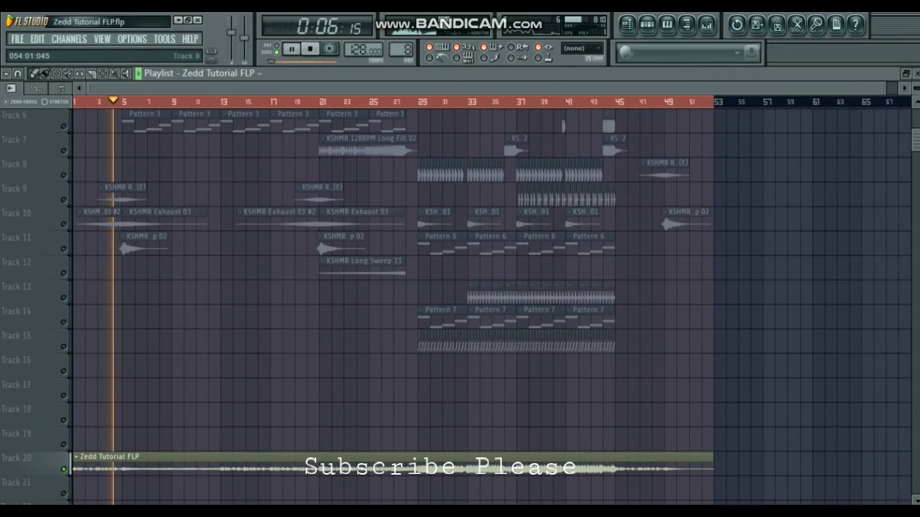
{"action": "scroll", "coordinate": [492, 302], "scroll_direction": "up", "scroll_amount": 5}
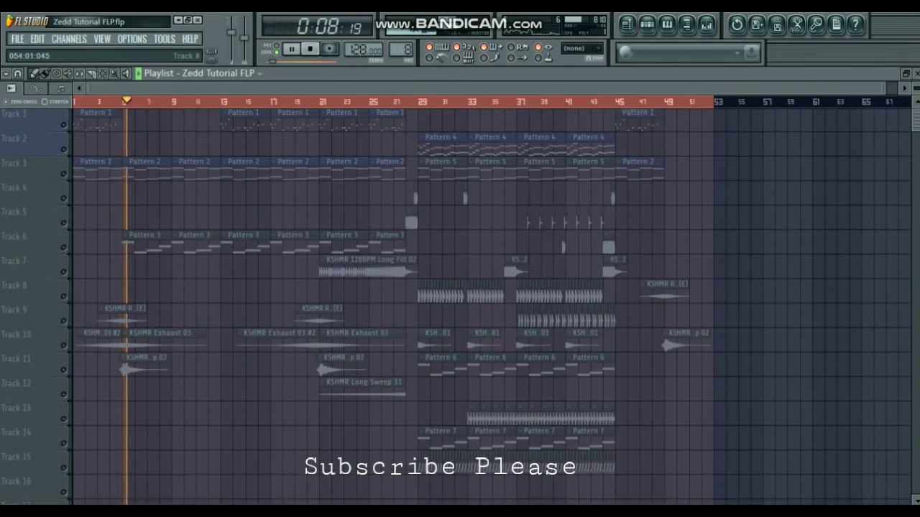